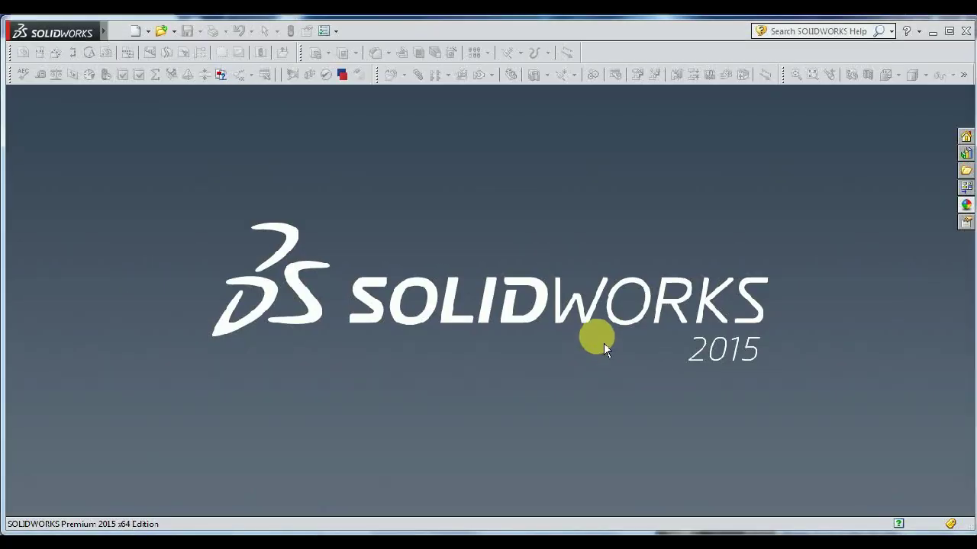
Open the New SOLIDWORKS Document dialog from the standard toolbar
left_click(139, 35)
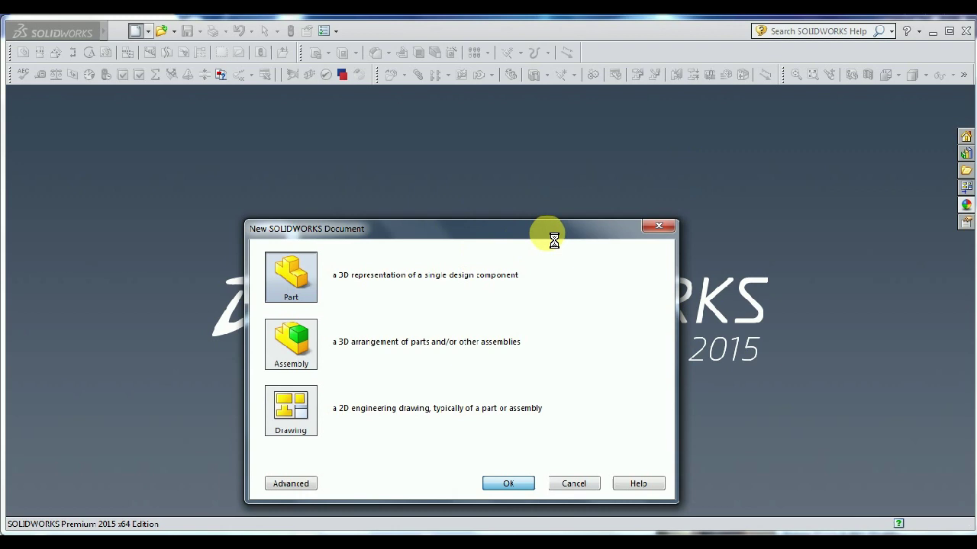
Create a new part and set its units to MMGS (millimetres)
key("Return")
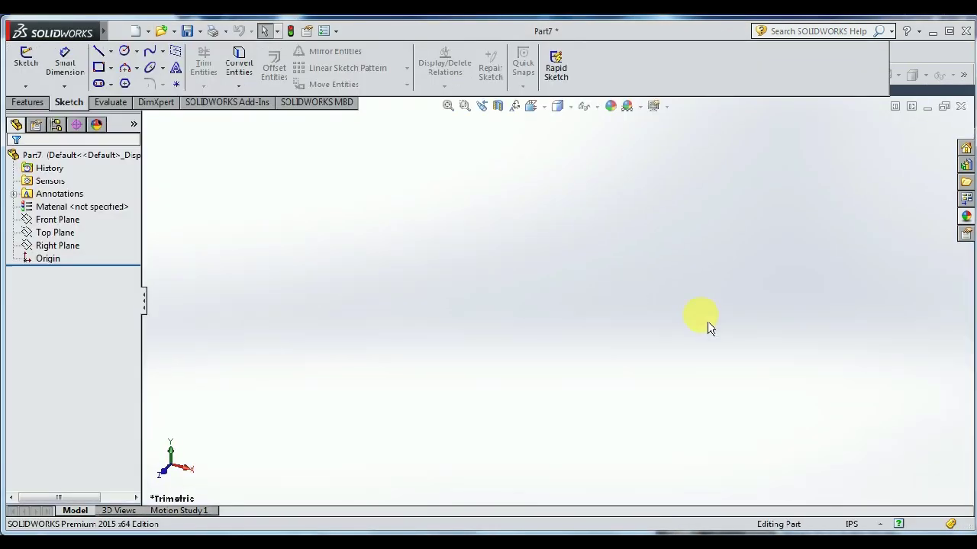
left_click(879, 524)
left_click(861, 470)
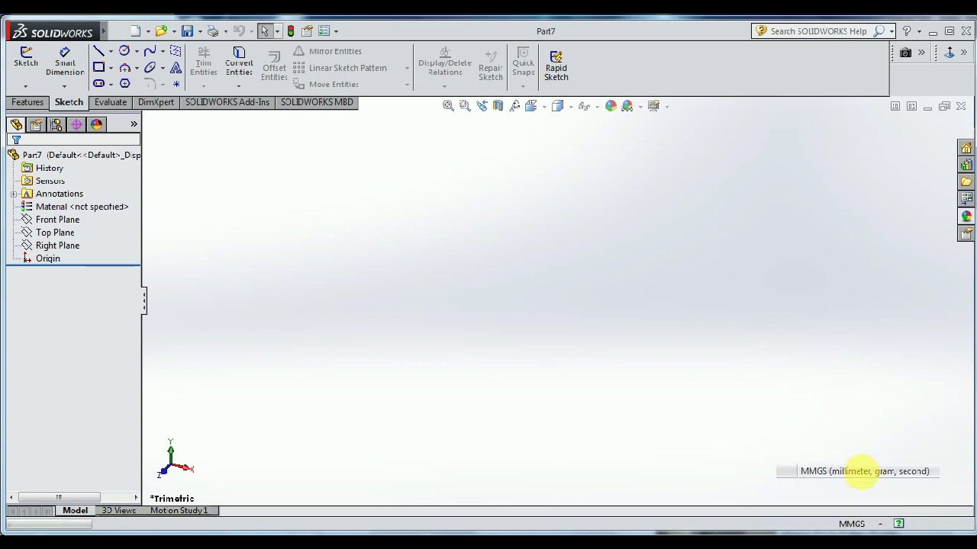
Start a new sketch on the Top Plane
left_click(58, 219)
left_click(55, 233)
left_click(63, 217)
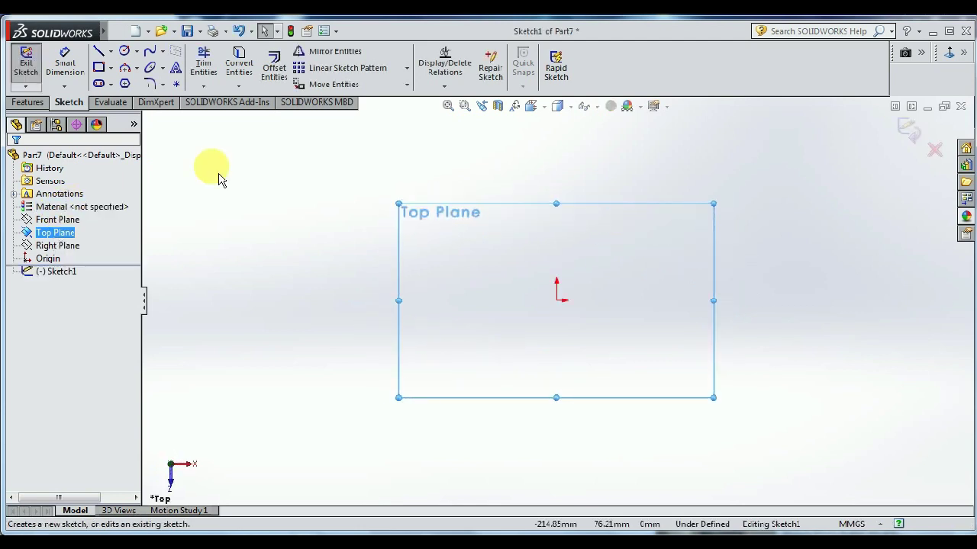
Draw a circle centred on the origin
left_click(125, 52)
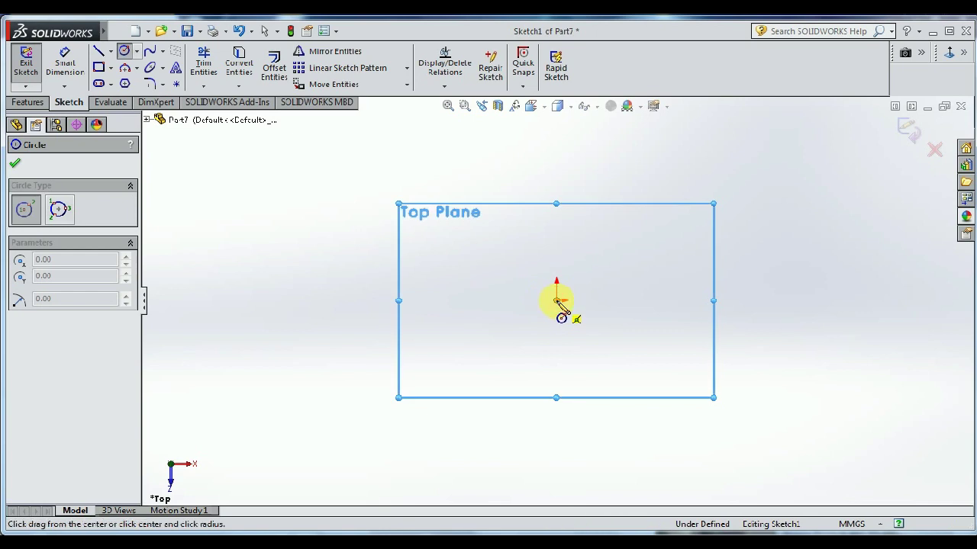
left_click(556, 300)
left_click(637, 216)
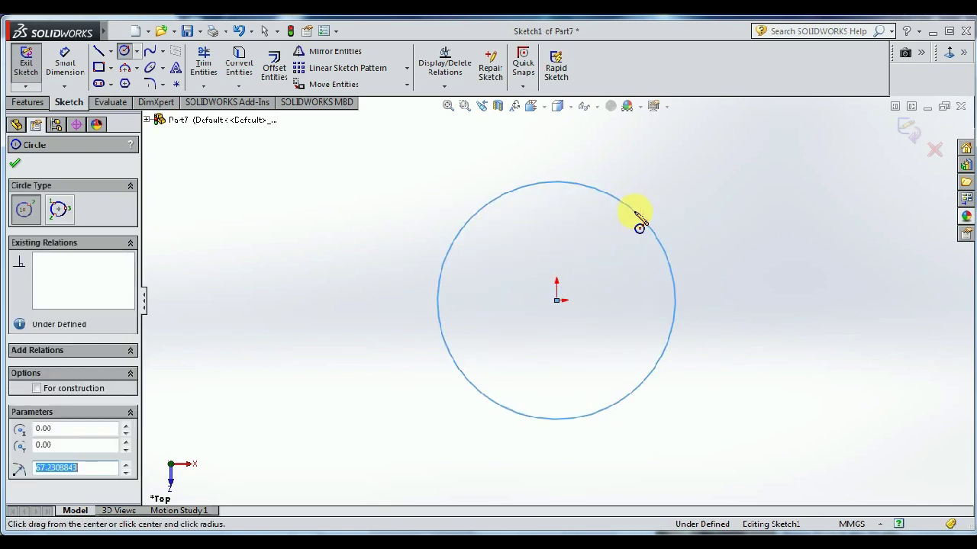
right_click(637, 216)
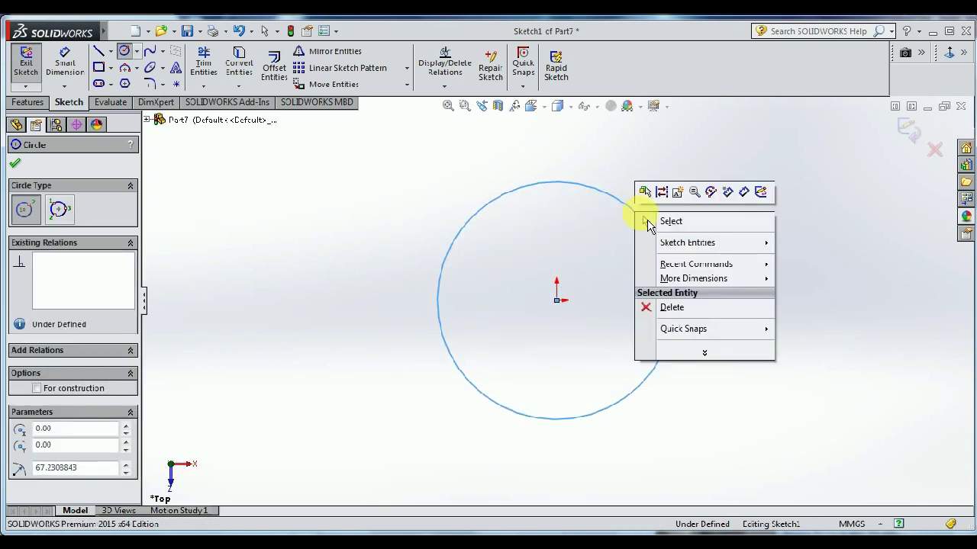
left_click(655, 221)
Dimension the circle's diameter to 30 mm and exit the sketch
left_click(65, 61)
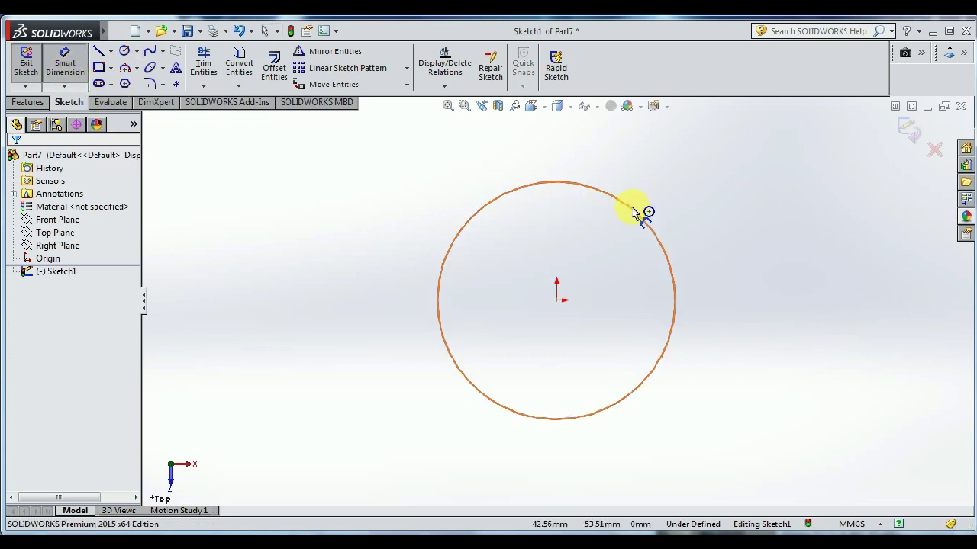
left_click(668, 231)
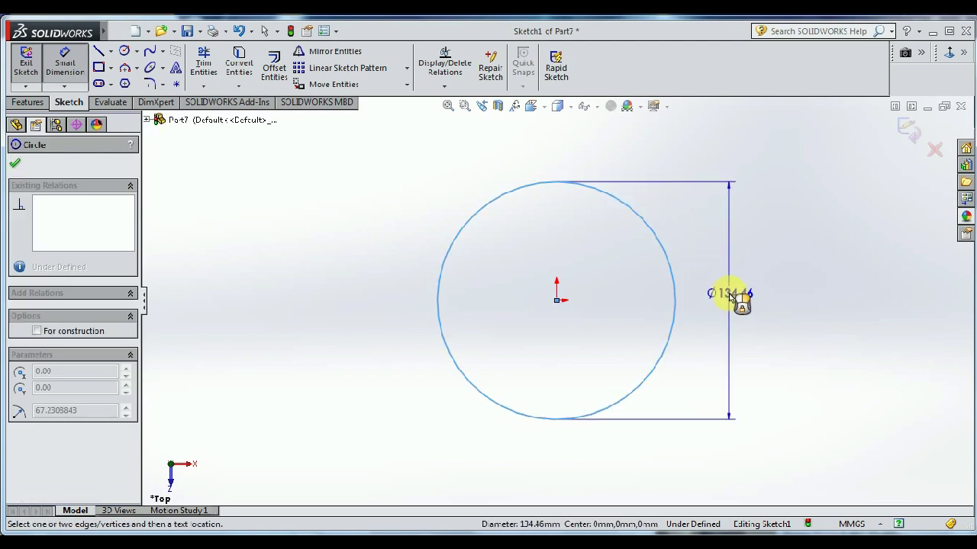
left_click(731, 298)
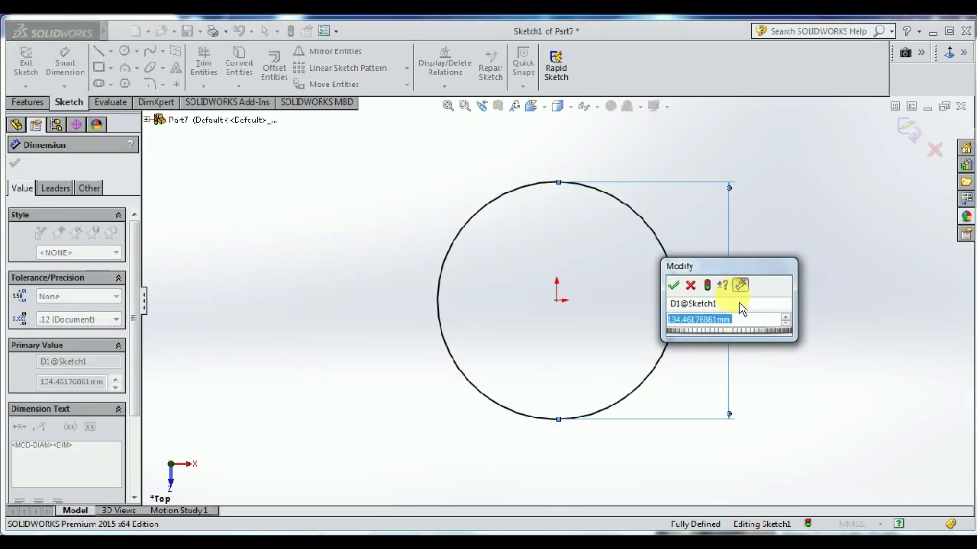
type("30")
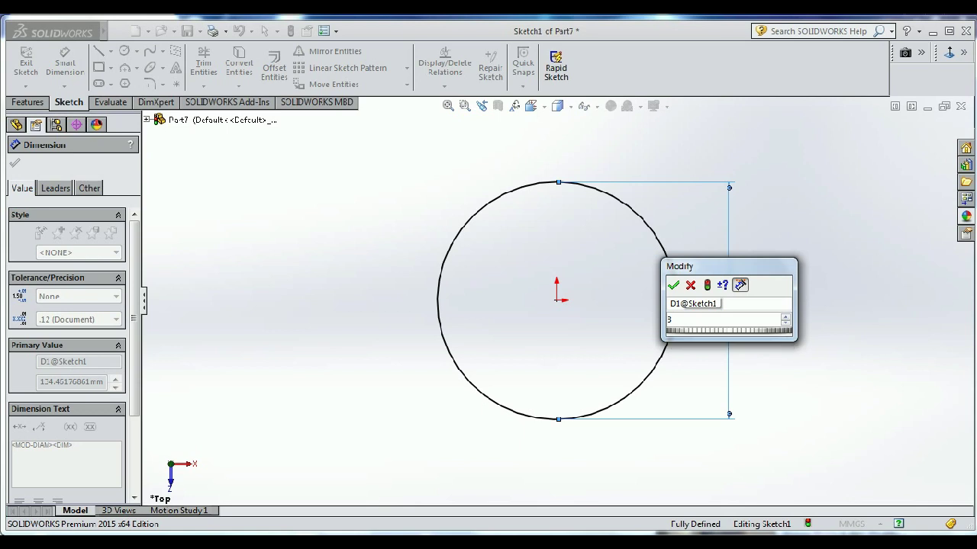
key("Return")
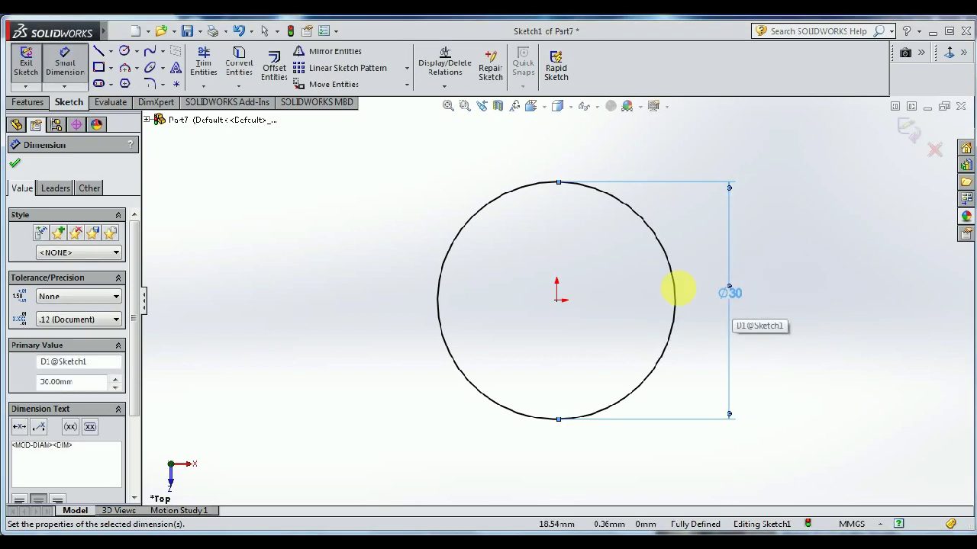
left_click(861, 192)
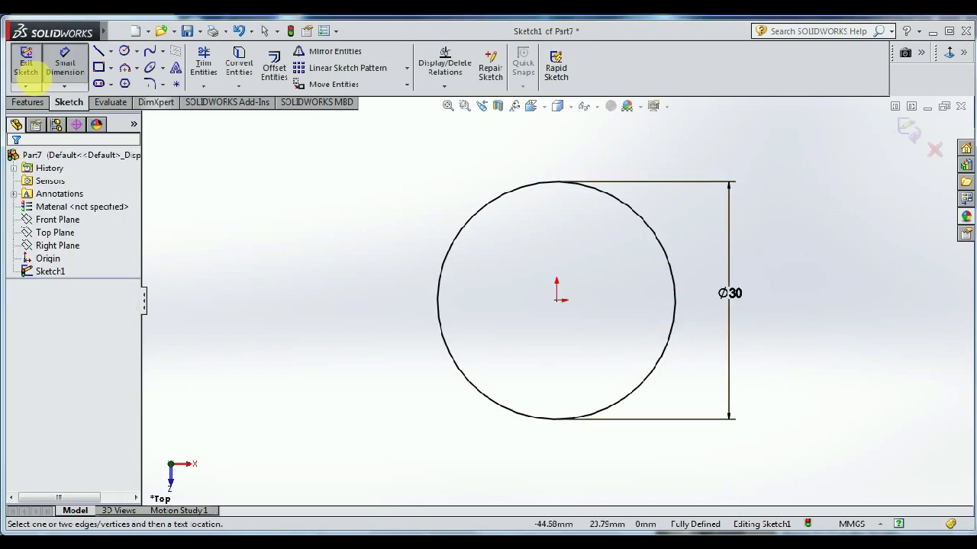
left_click(908, 134)
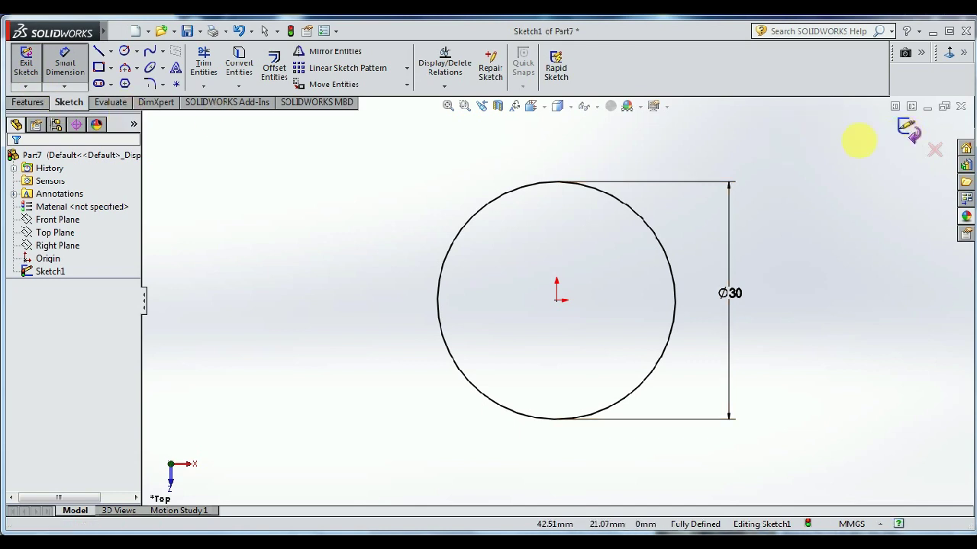
Start a Helix and Spiral feature on the circle sketch
left_click(29, 102)
left_click(614, 77)
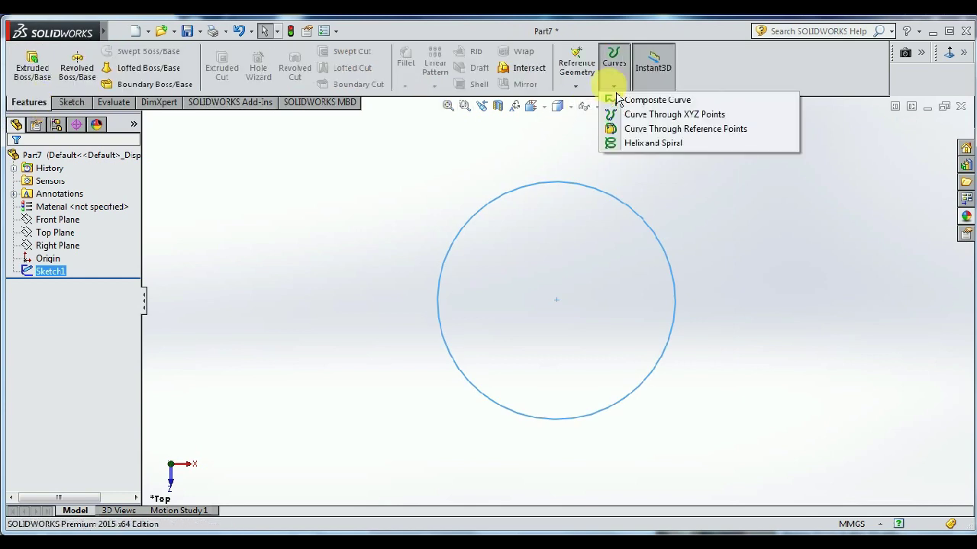
left_click(649, 145)
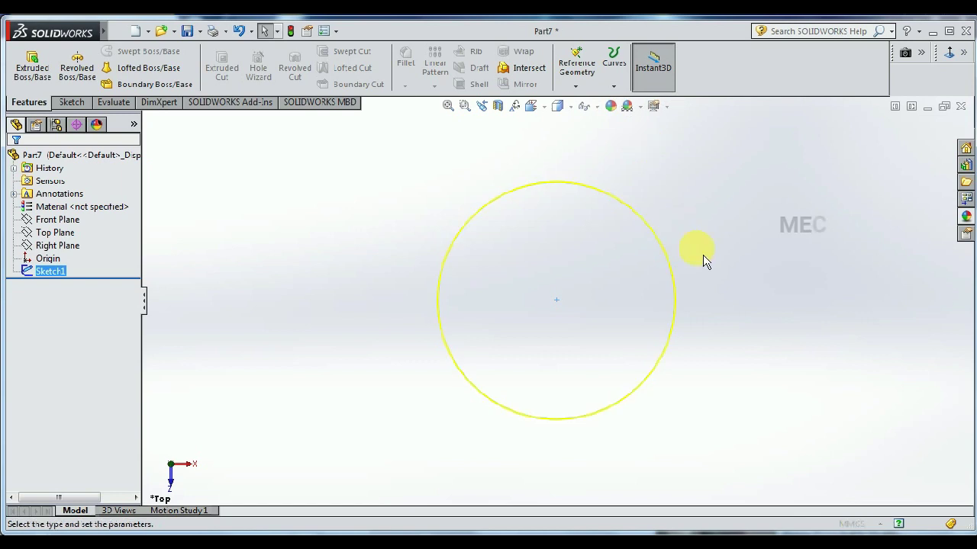
key("z")
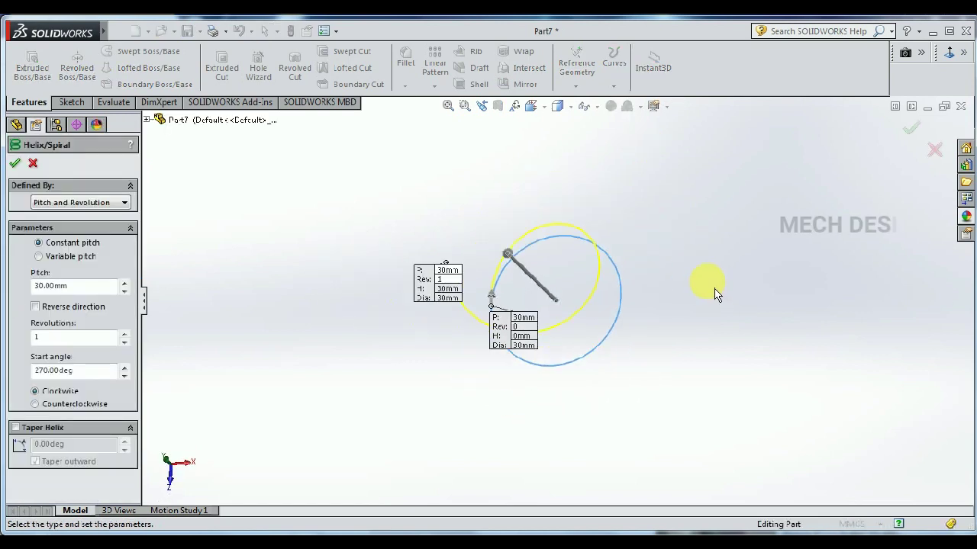
mouse_move(707, 286)
middle_mouse_down()
mouse_move(694, 224)
mouse_move(680, 320)
mouse_move(698, 277)
mouse_move(705, 283)
middle_mouse_up()
Set the helix to 10 mm pitch, 10 revolutions and 100° start angle, and accept it
left_click(125, 334)
left_click(124, 334)
left_click(124, 335)
left_click(125, 290)
left_click(124, 290)
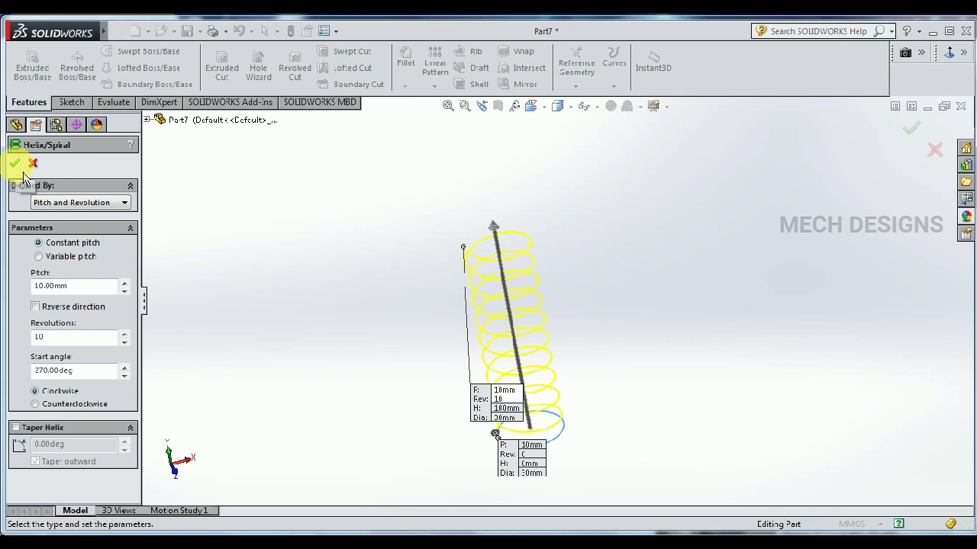
left_click_drag(97, 372, 46, 371)
type("100")
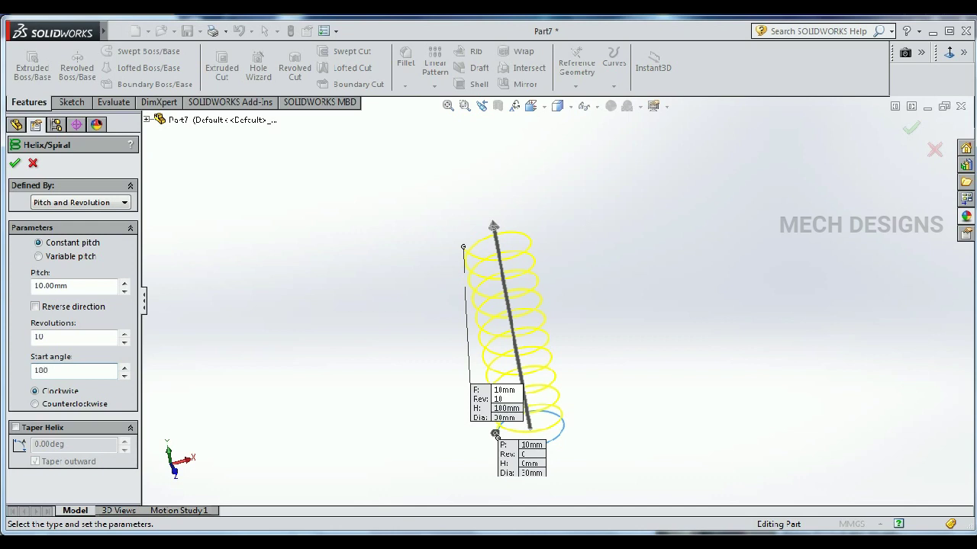
key("Return")
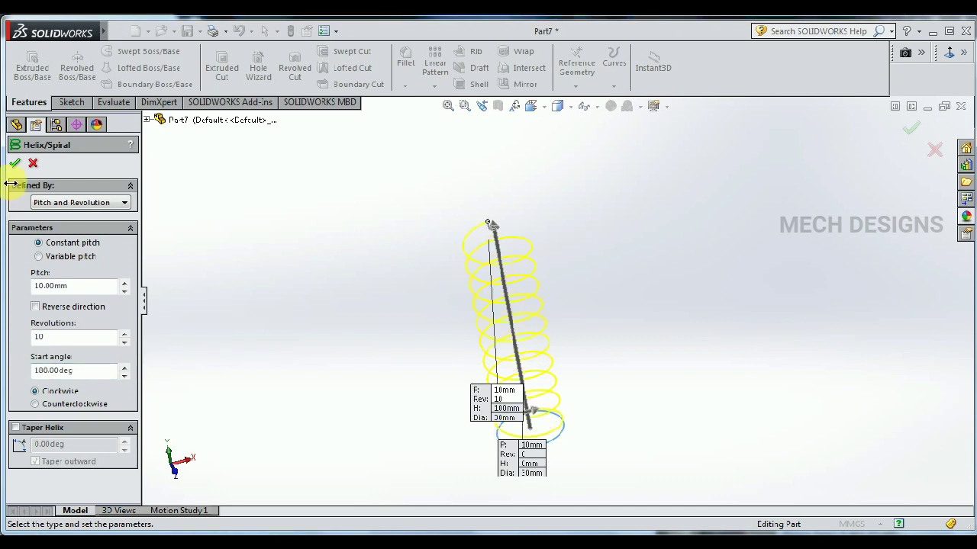
left_click(15, 163)
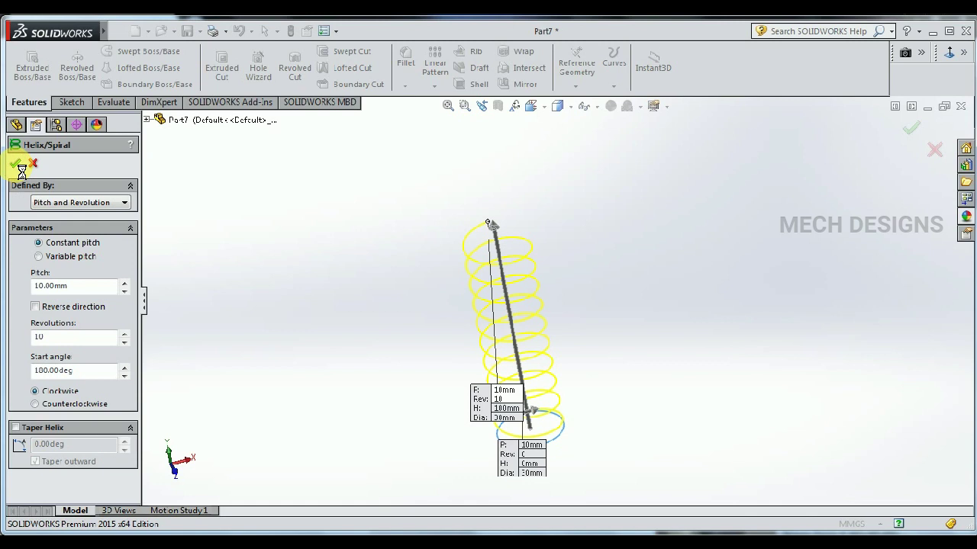
mouse_move(437, 335)
middle_mouse_down()
mouse_move(480, 312)
mouse_move(535, 333)
mouse_move(578, 381)
mouse_move(596, 426)
mouse_move(534, 283)
mouse_move(599, 320)
middle_mouse_up()
middle_click_drag(652, 368, 654, 389)
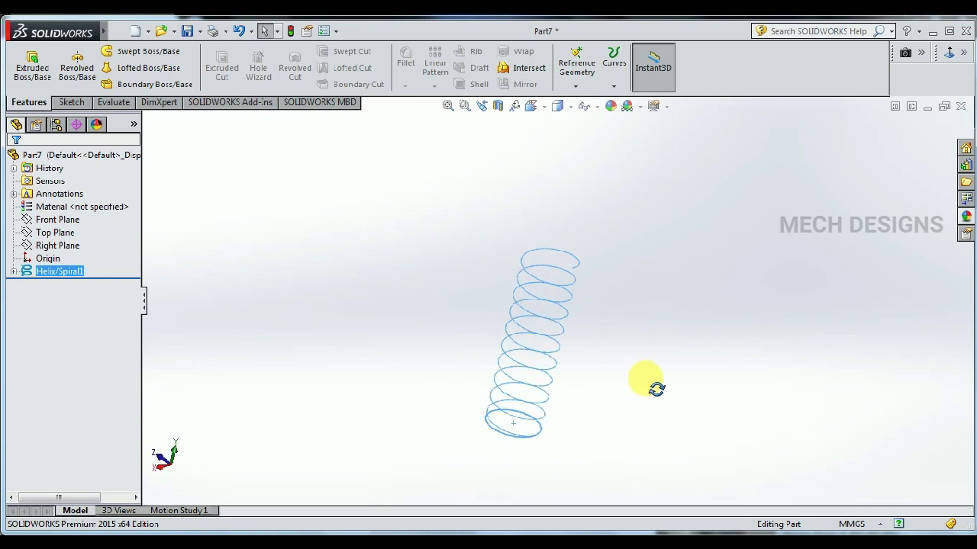
Start a new reference plane from Reference Geometry
left_click(576, 85)
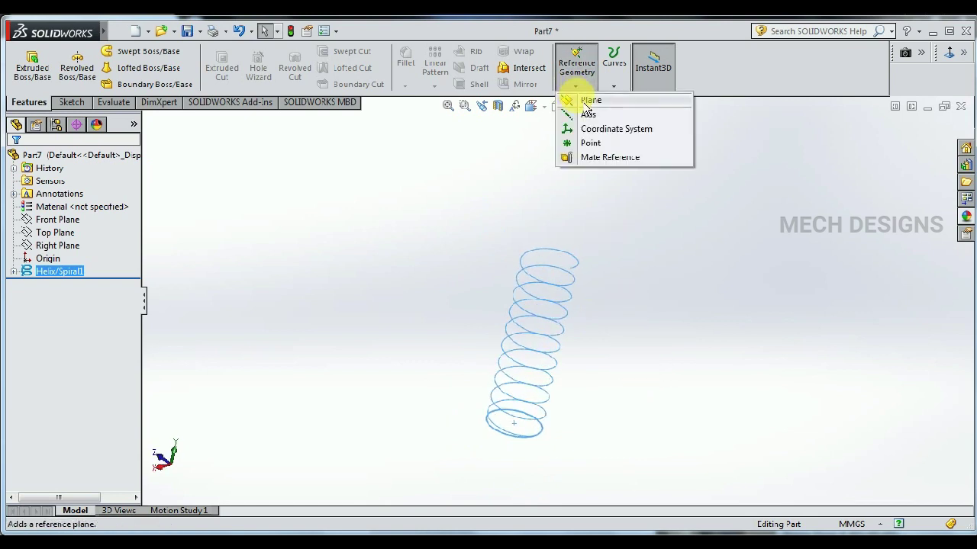
left_click(587, 100)
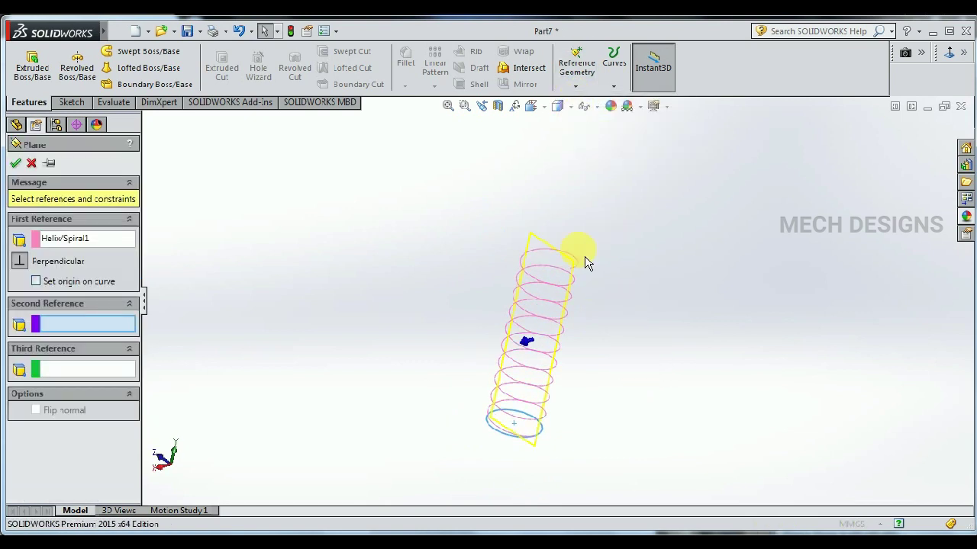
middle_click_drag(607, 317, 626, 330)
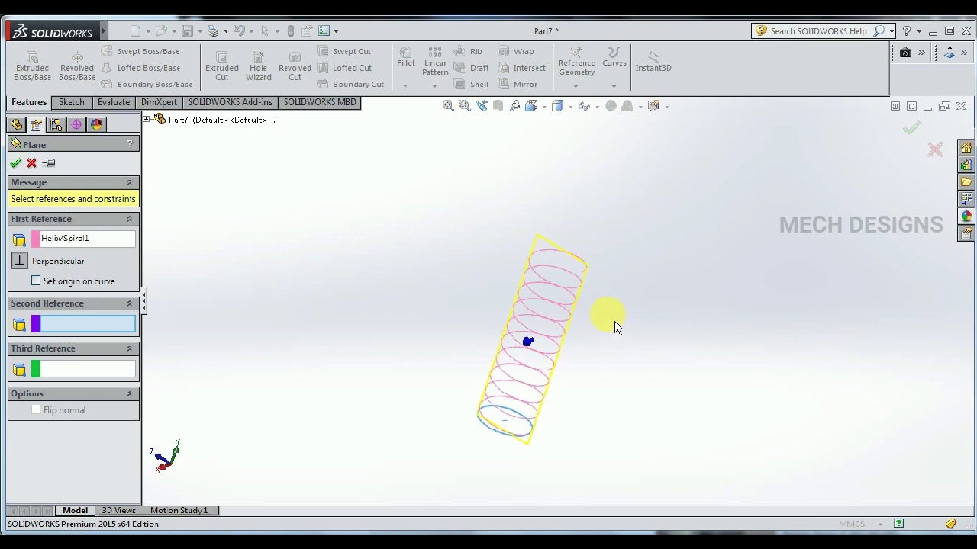
scroll(621, 322, "down", 3)
scroll(648, 336, "down", 2)
middle_click_drag(672, 346, 665, 356)
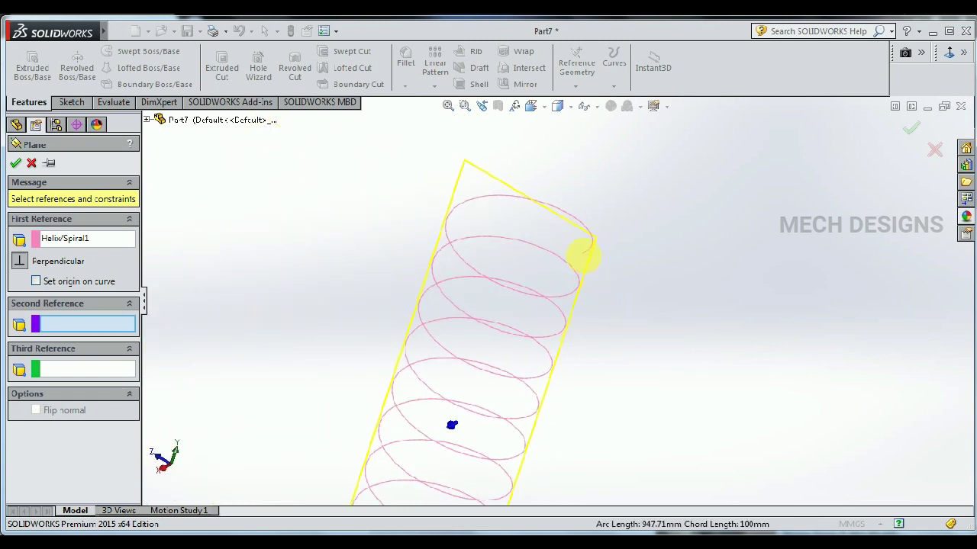
Reference the plane to the helix end point and the Right Plane, creating Plane1
left_click(90, 238)
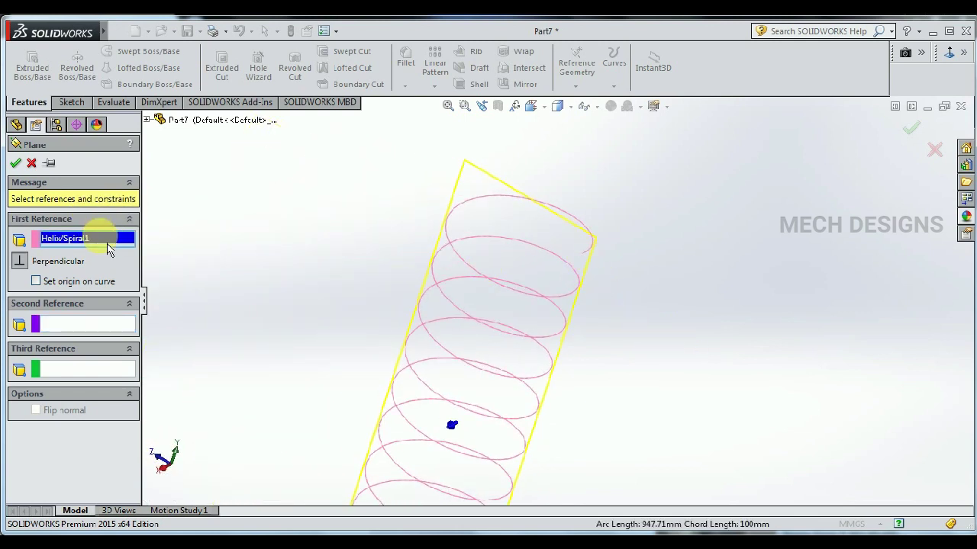
right_click(101, 239)
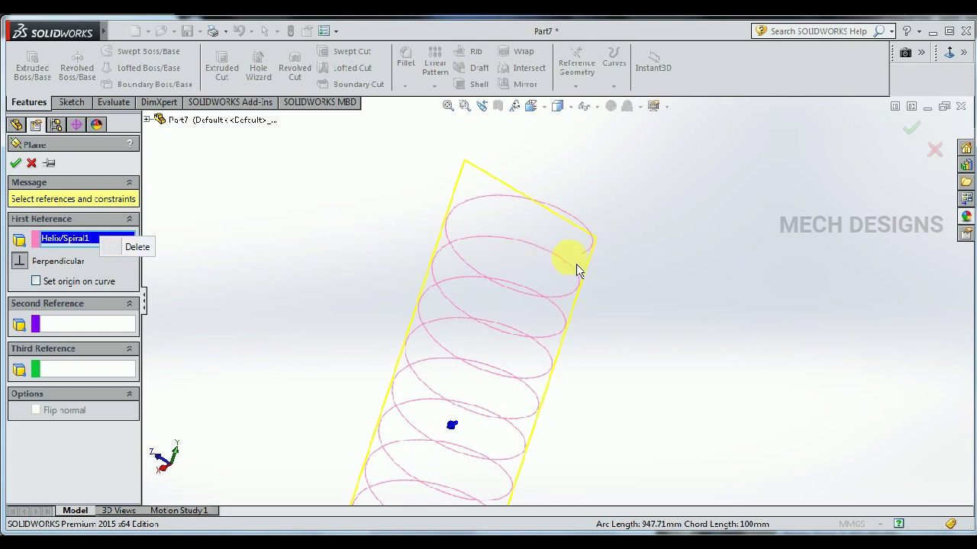
left_click(136, 247)
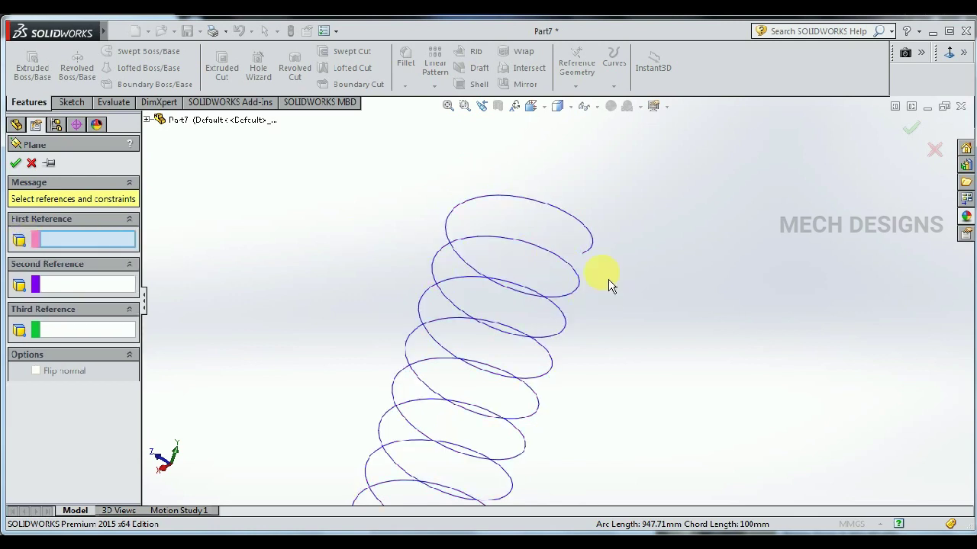
left_click(583, 257)
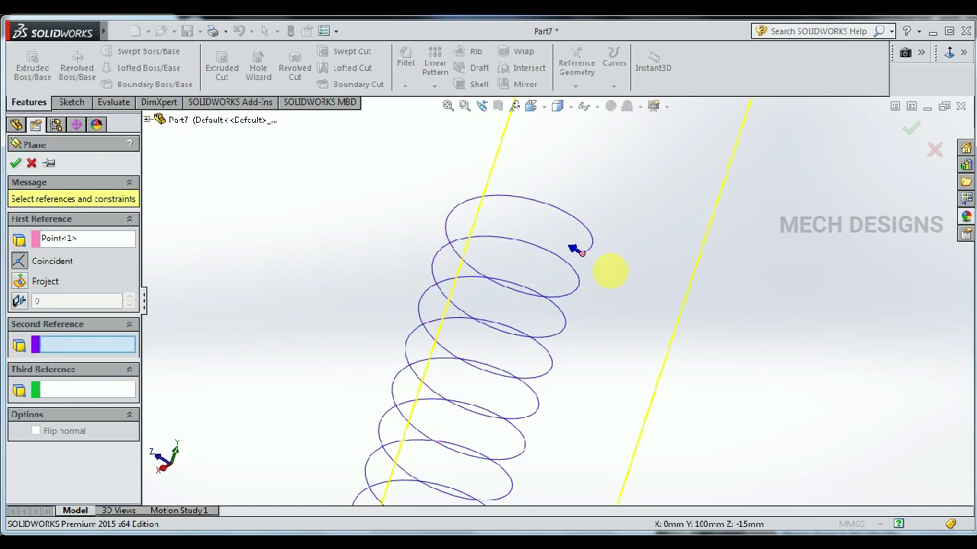
middle_click_drag(753, 320, 776, 402)
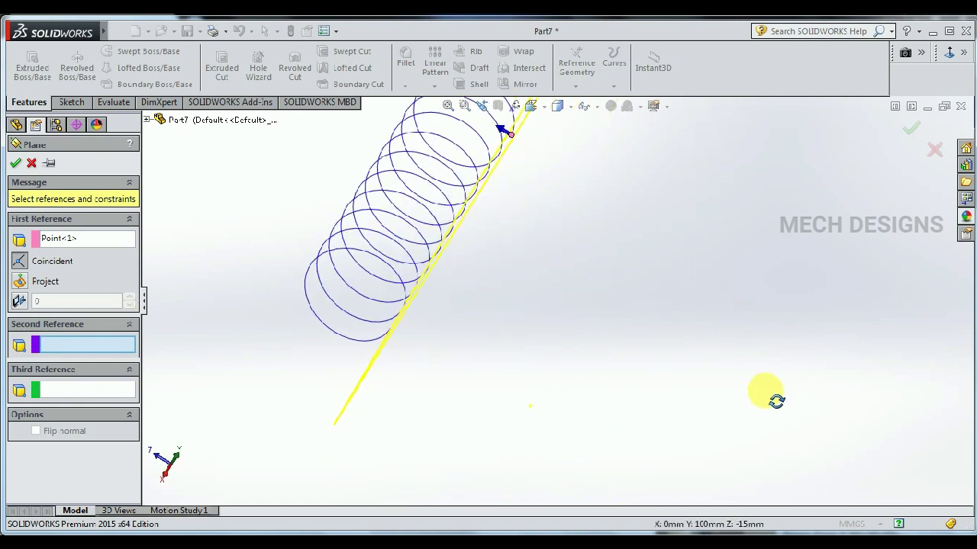
middle_click_drag(646, 343, 625, 339)
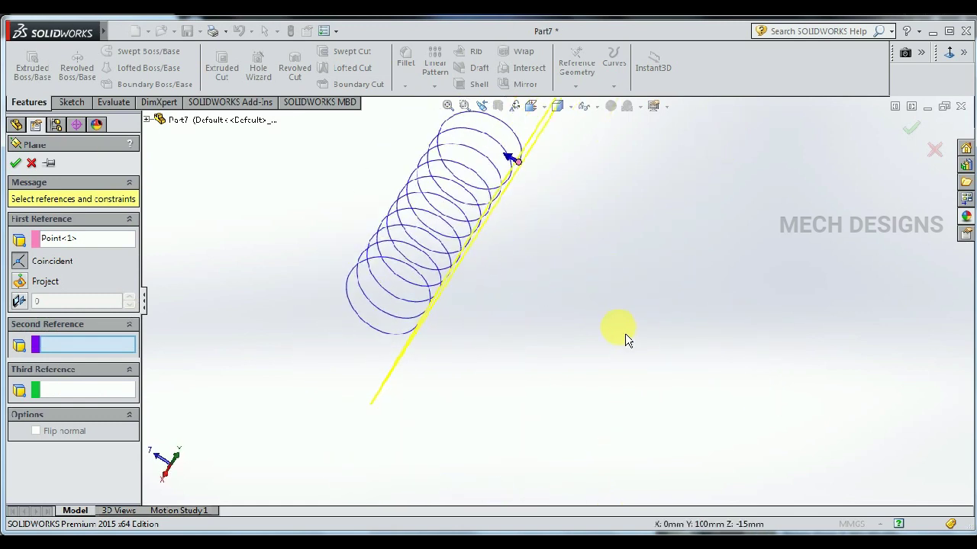
left_click(148, 120)
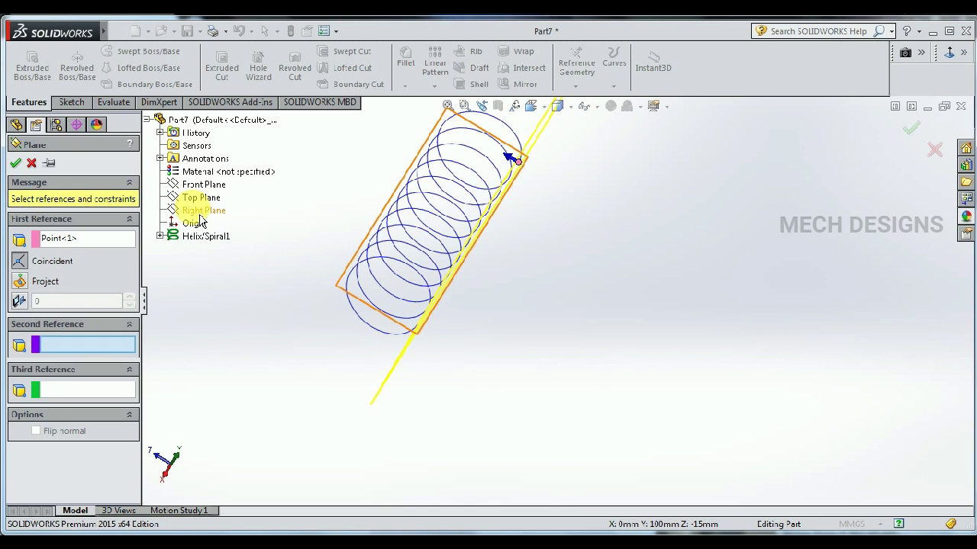
left_click(200, 215)
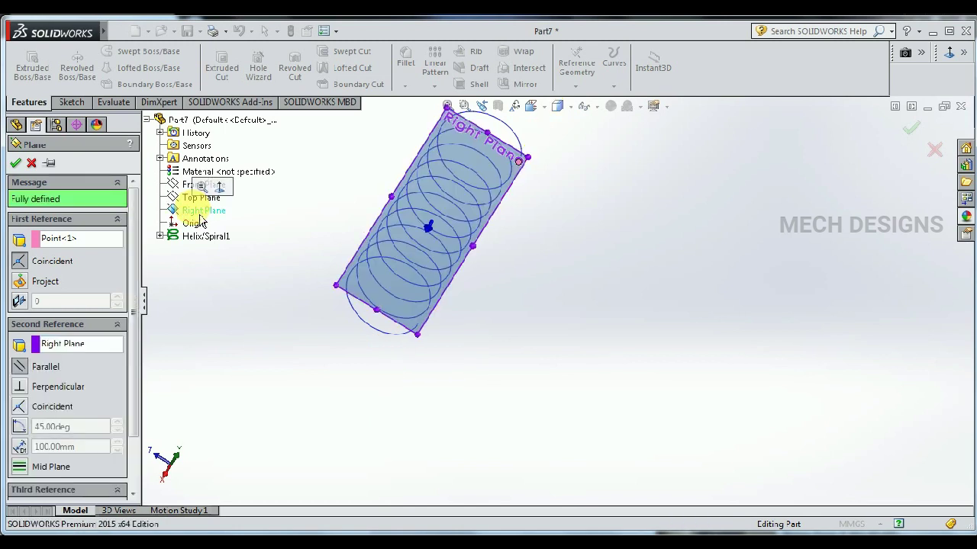
left_click(17, 162)
Start a sketch on Plane1 viewed normal to it
left_click(323, 370)
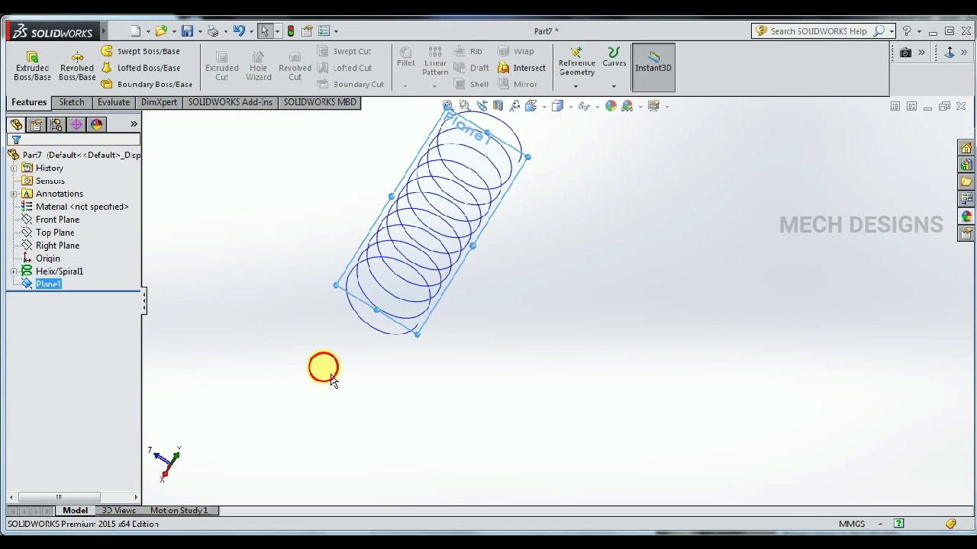
middle_click_drag(548, 348, 545, 283)
left_click(509, 166)
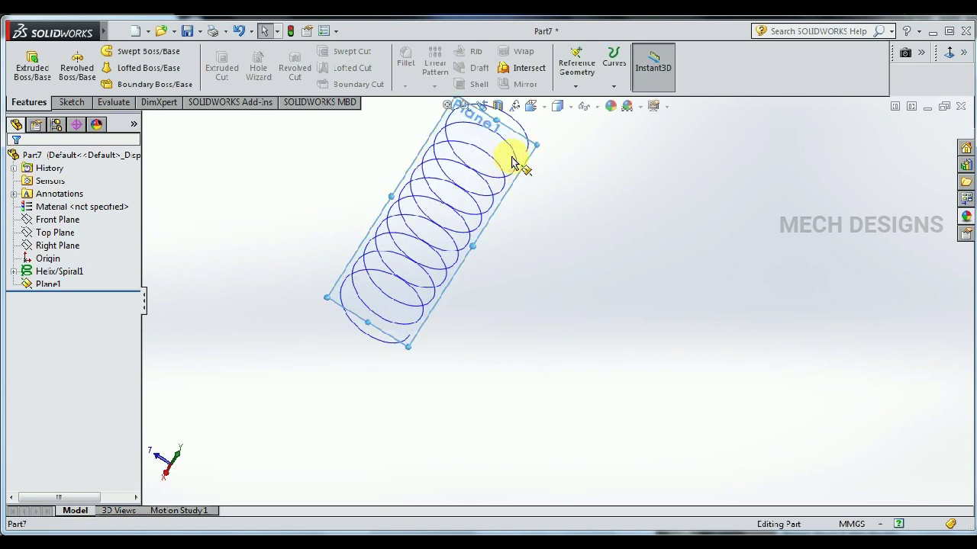
left_click(576, 124)
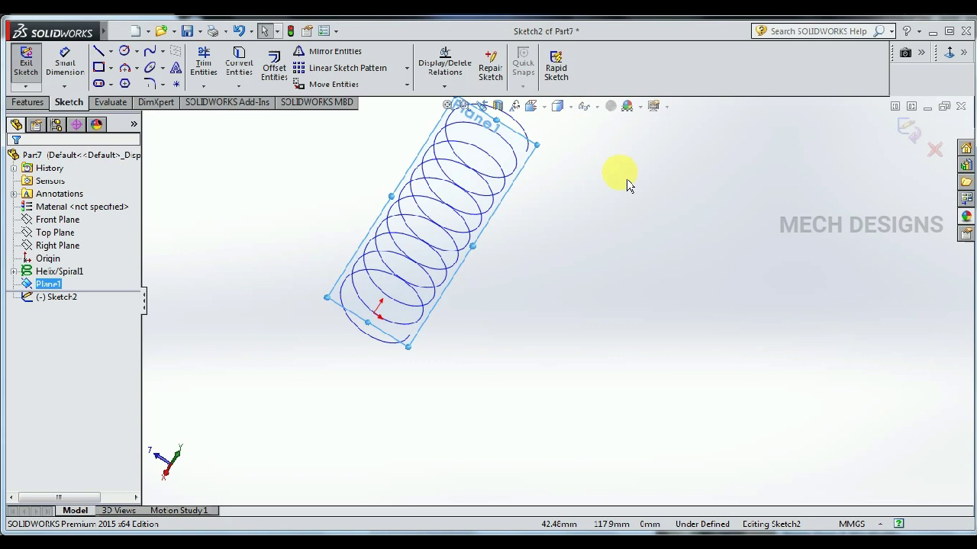
left_click(951, 55)
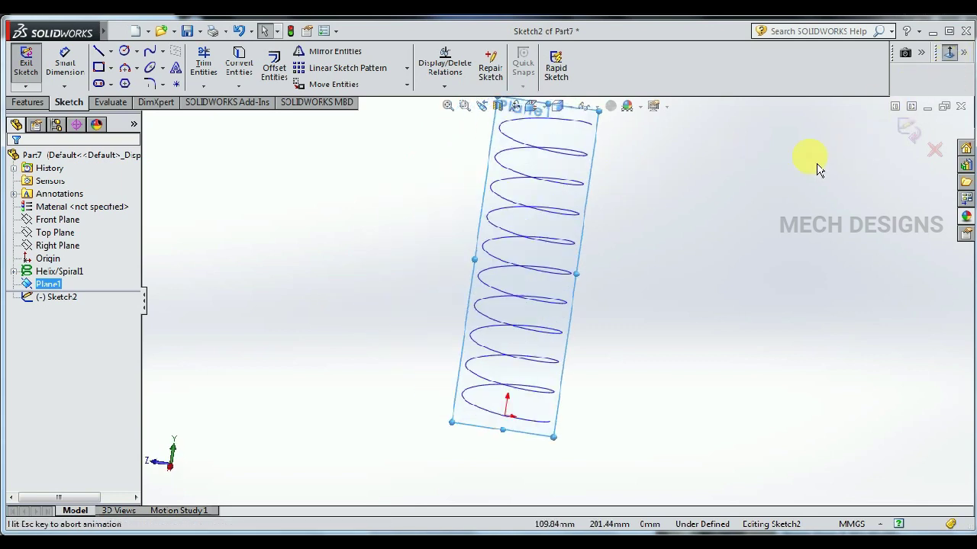
scroll(602, 195, "down", 4)
scroll(584, 244, "down", 3)
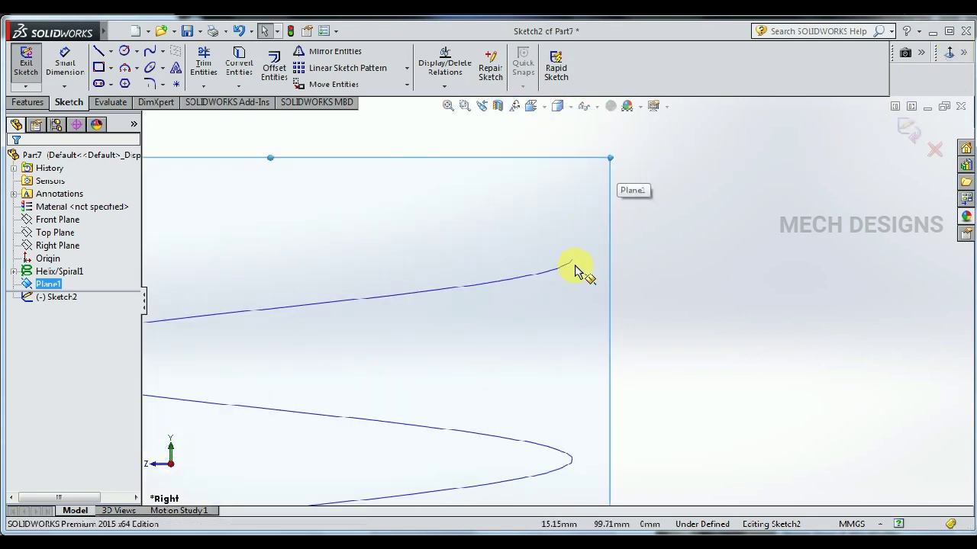
From the Right view, draw a circle centred on the helix end point
left_click(131, 56)
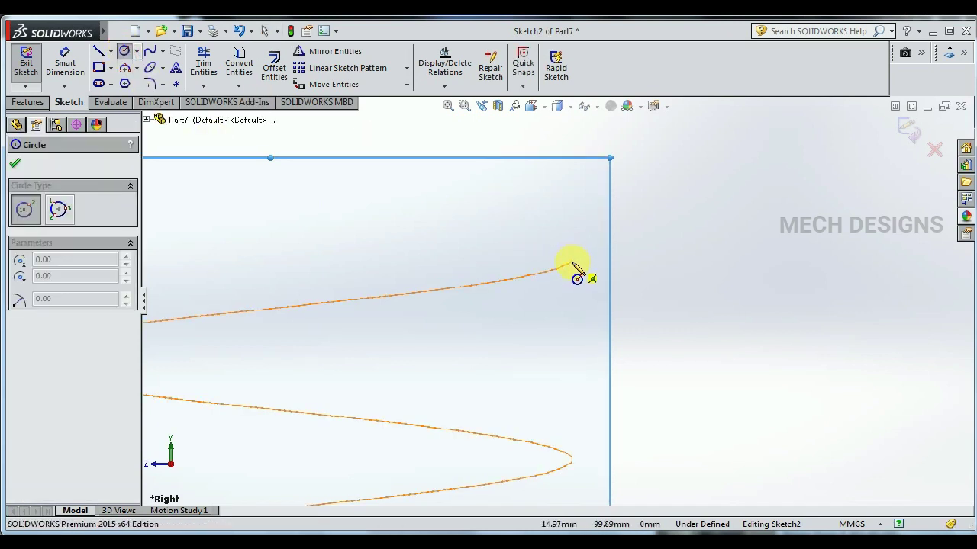
scroll(631, 262, "up", 2)
middle_click_drag(654, 273, 648, 298)
scroll(647, 298, "up", 1)
scroll(676, 246, "up", 2)
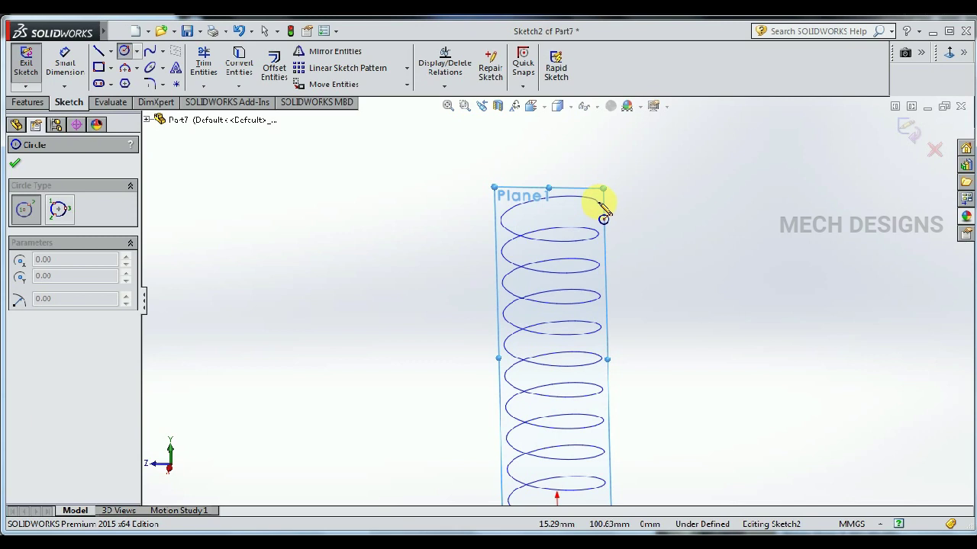
scroll(603, 219, "down", 2)
scroll(590, 225, "down", 1)
mouse_move(593, 242)
middle_mouse_down()
mouse_move(637, 262)
mouse_move(800, 262)
mouse_move(808, 276)
mouse_move(785, 267)
mouse_move(804, 275)
mouse_move(776, 296)
mouse_move(799, 303)
mouse_move(829, 276)
mouse_move(720, 310)
mouse_move(717, 290)
middle_mouse_up()
scroll(800, 275, "up", 2)
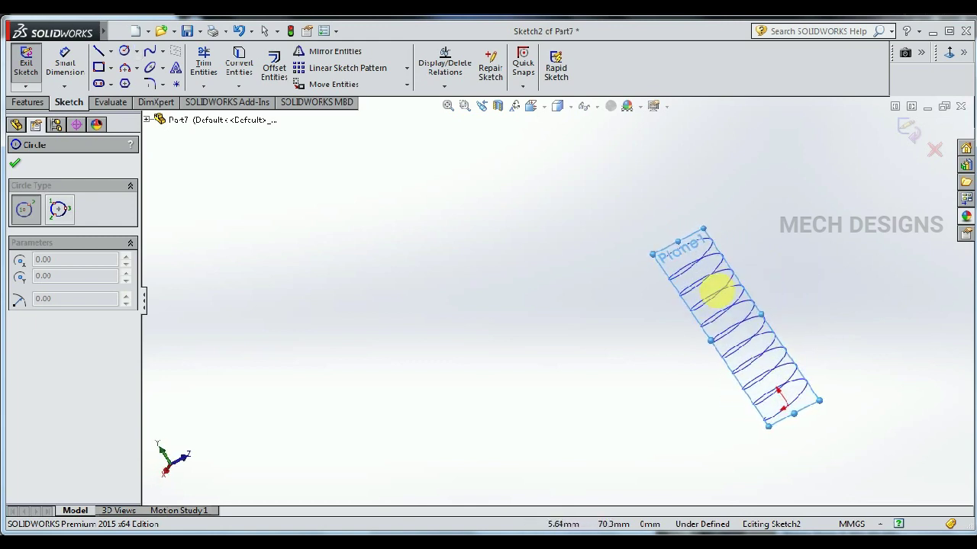
left_click(948, 53)
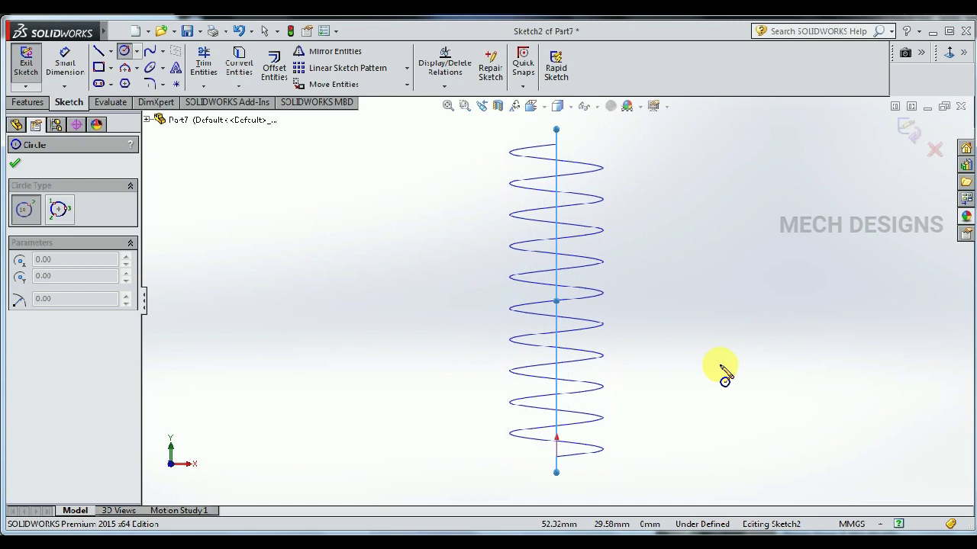
key("ctrl+4")
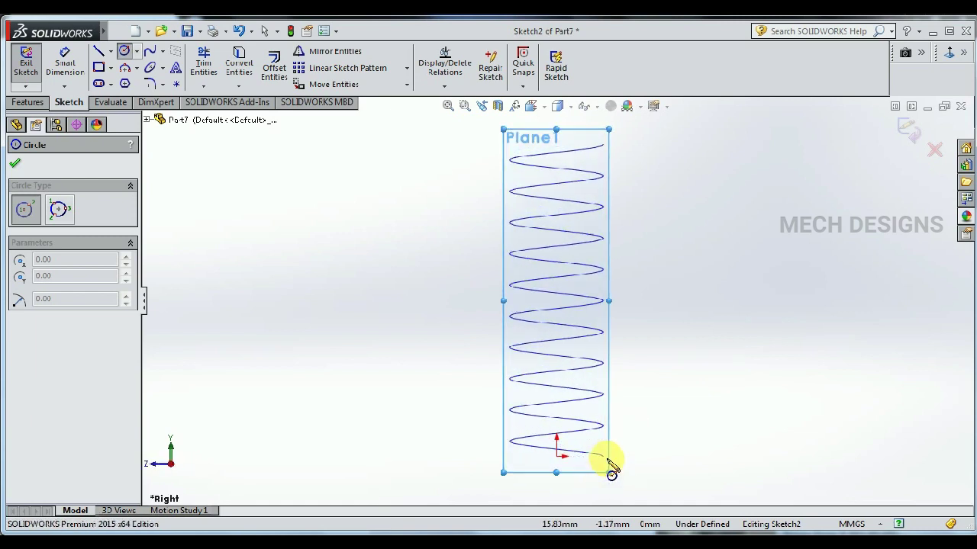
scroll(605, 462, "down", 4)
scroll(588, 427, "down", 2)
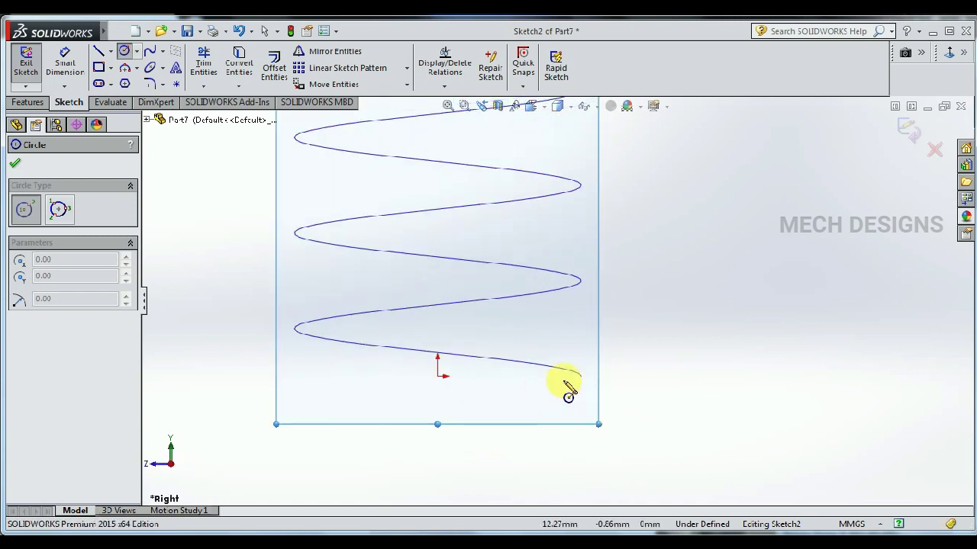
left_click(581, 375)
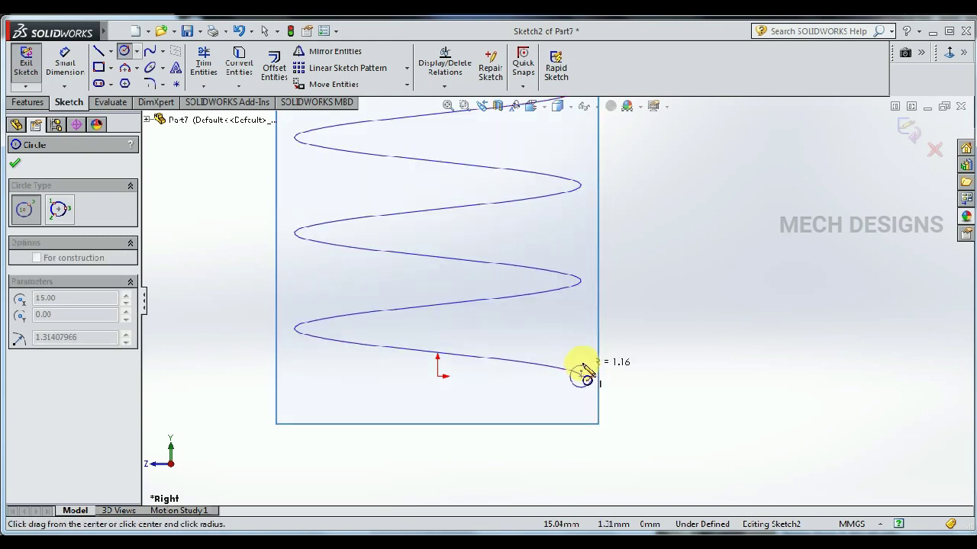
left_click(582, 360)
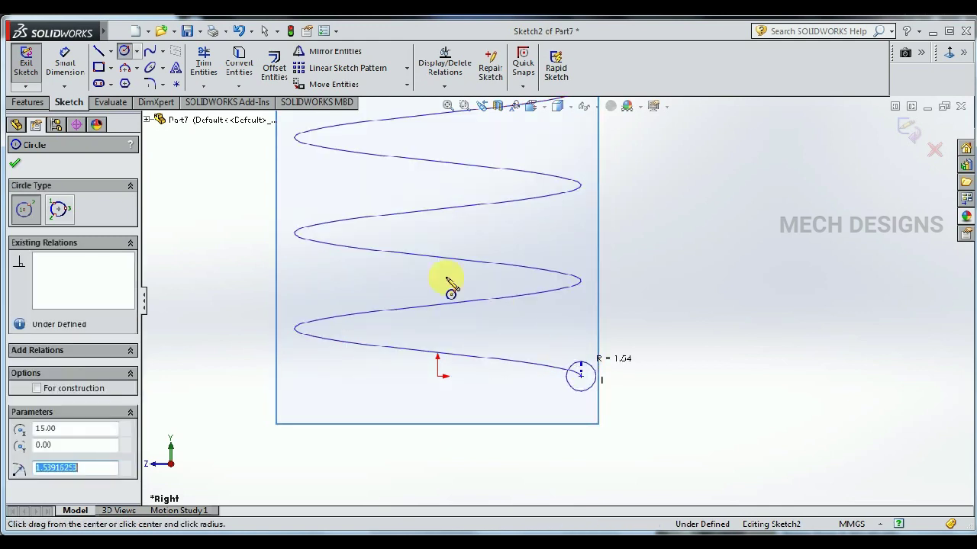
Dimension the circle's diameter to 5 mm
left_click(65, 62)
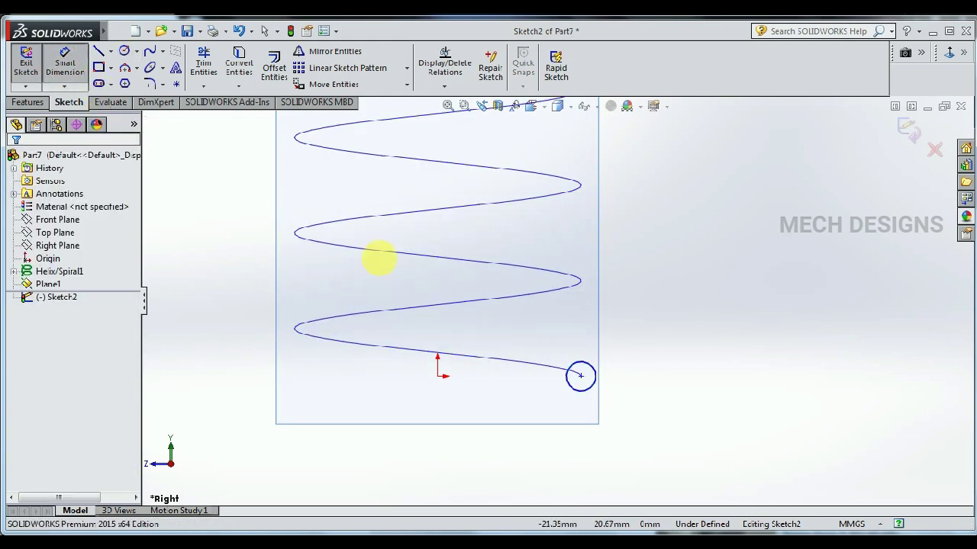
left_click(590, 367)
left_click(684, 329)
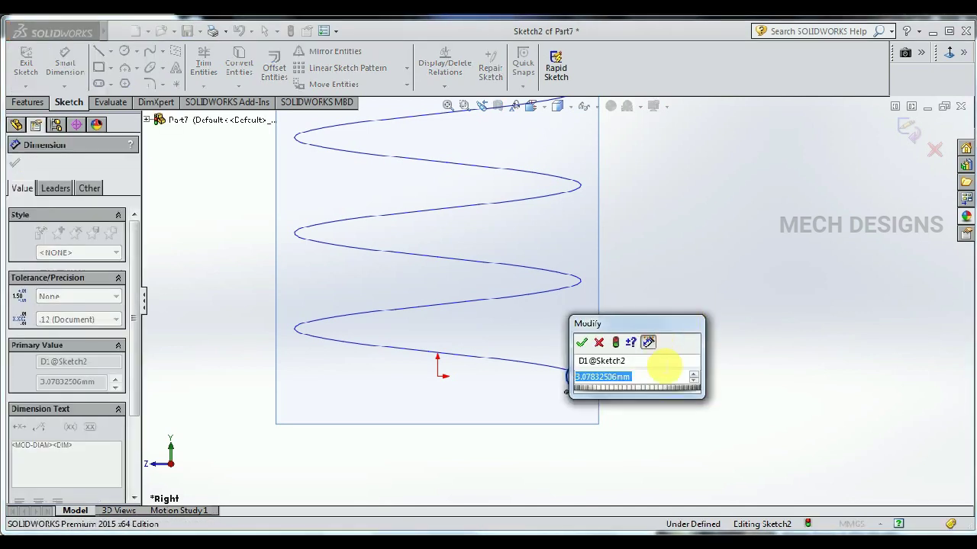
type("5")
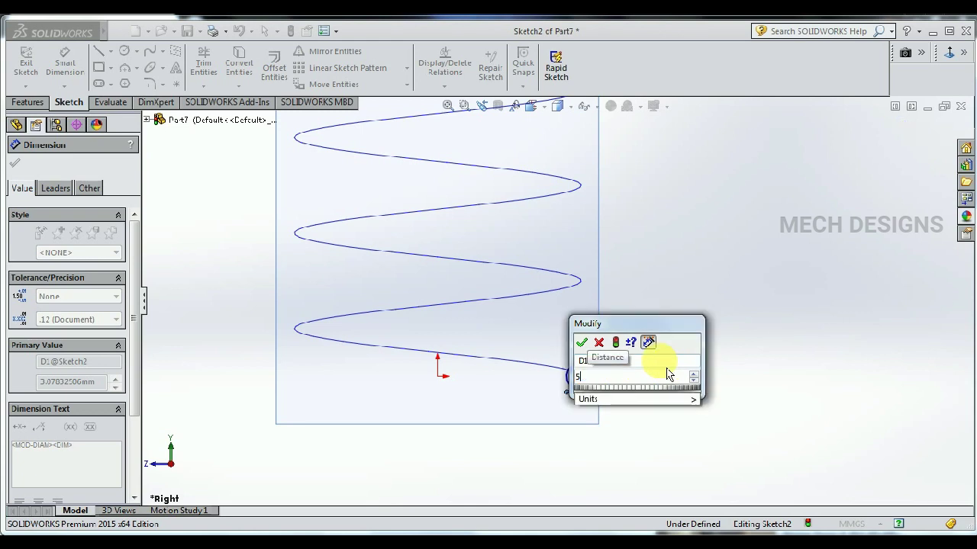
key("Return")
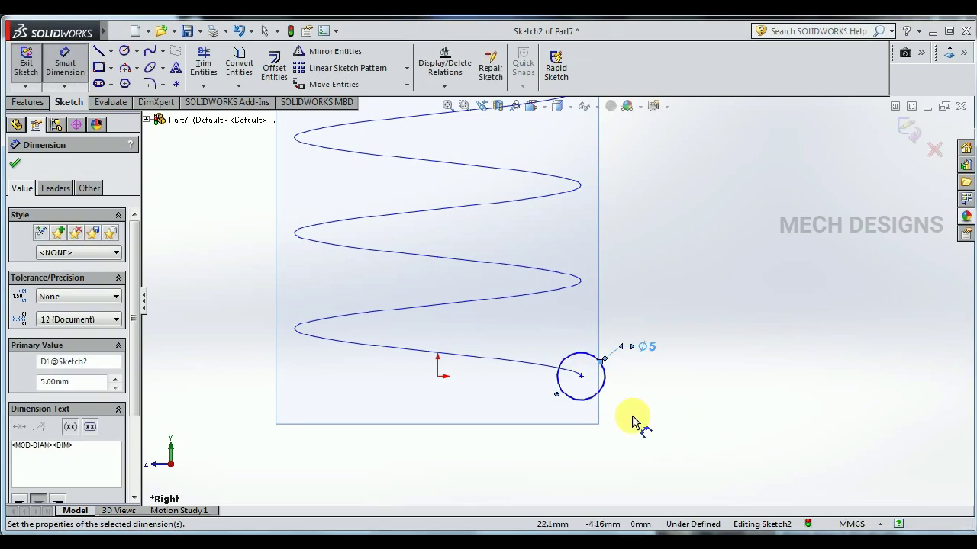
Relate the circle centre to the origin, then exit the sketch
left_click(580, 377)
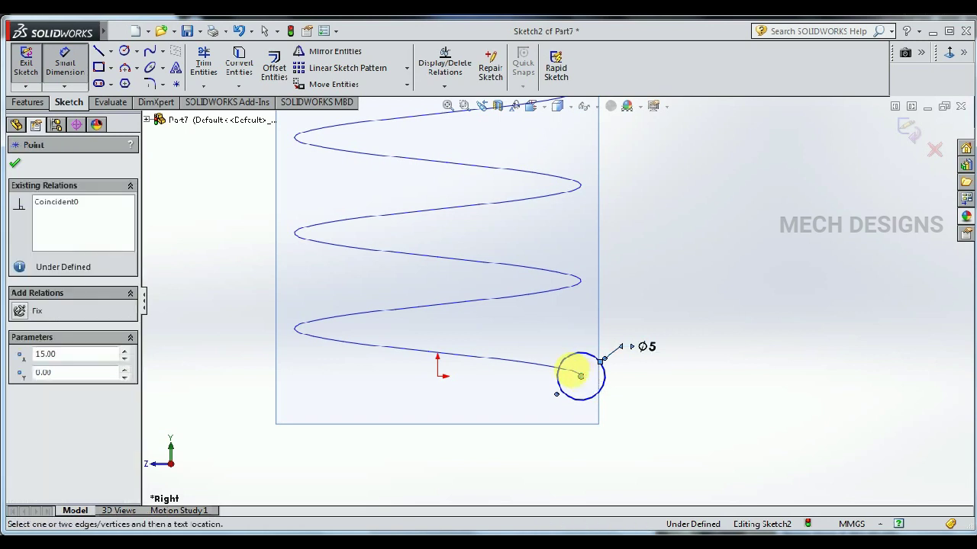
left_click(439, 378)
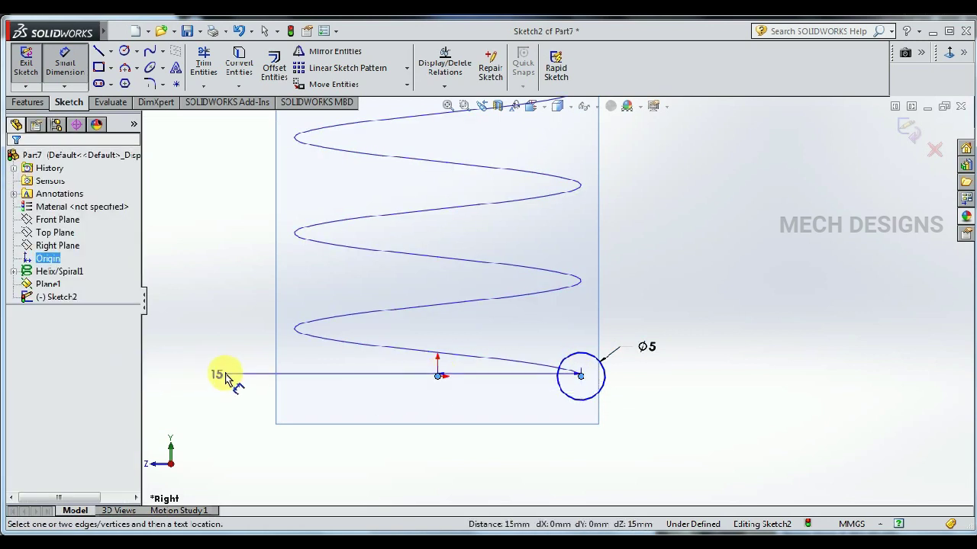
key("Escape")
left_click(437, 376)
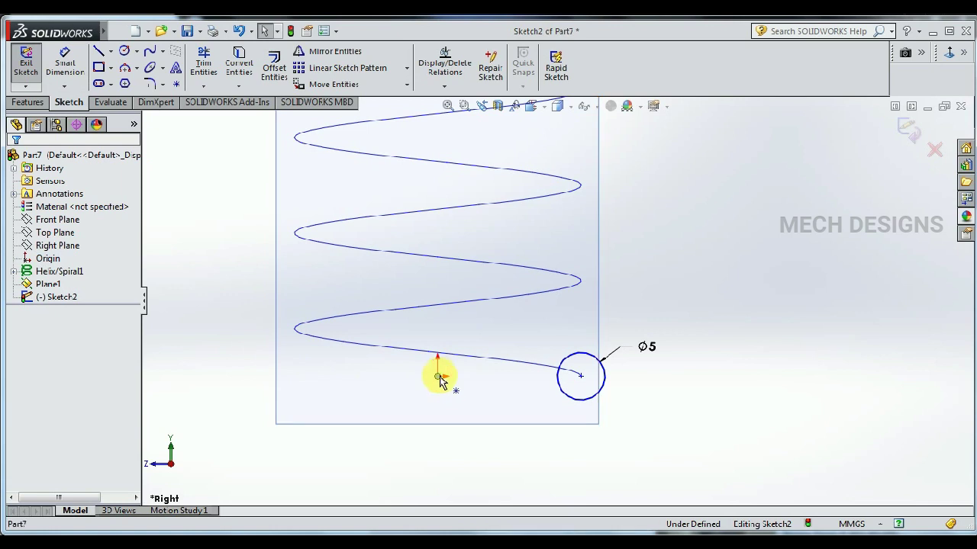
left_click(582, 375, "ctrl")
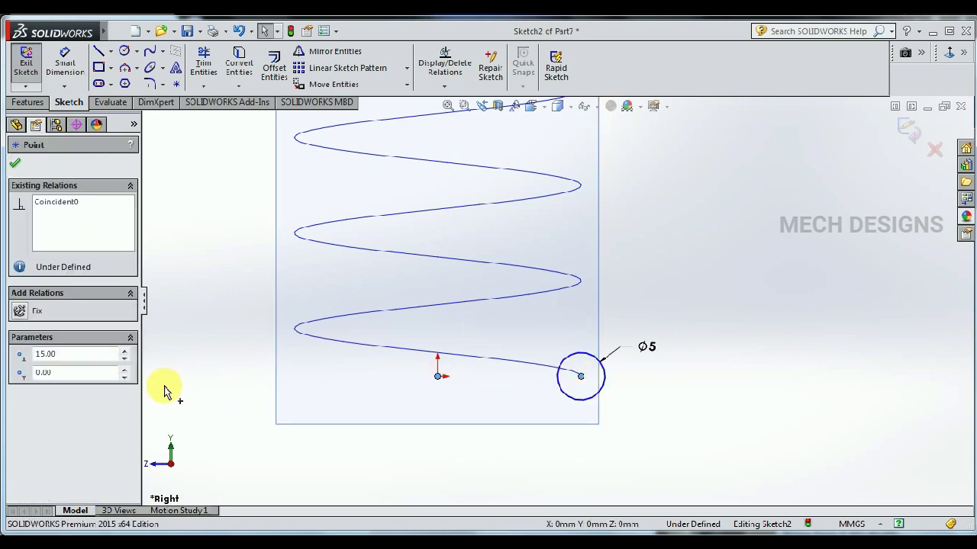
left_click(125, 374)
left_click(214, 389)
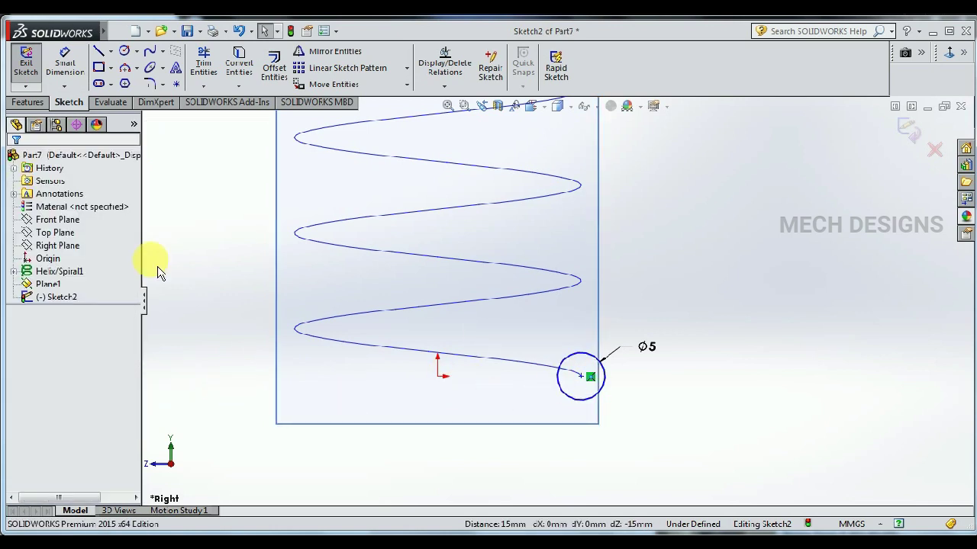
left_click(26, 61)
left_click(30, 103)
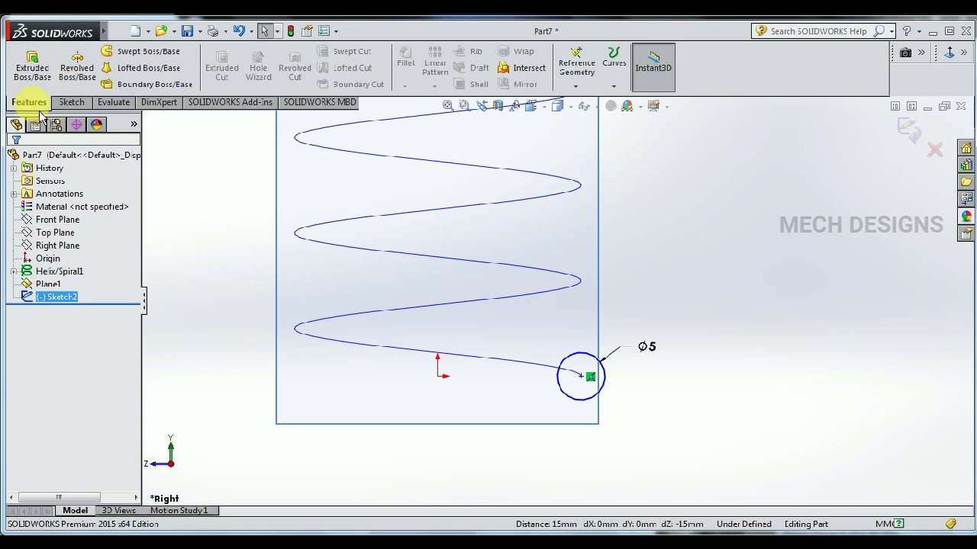
Sweep the Ø5 mm circle profile along the helix path to form the spring
left_click(132, 61)
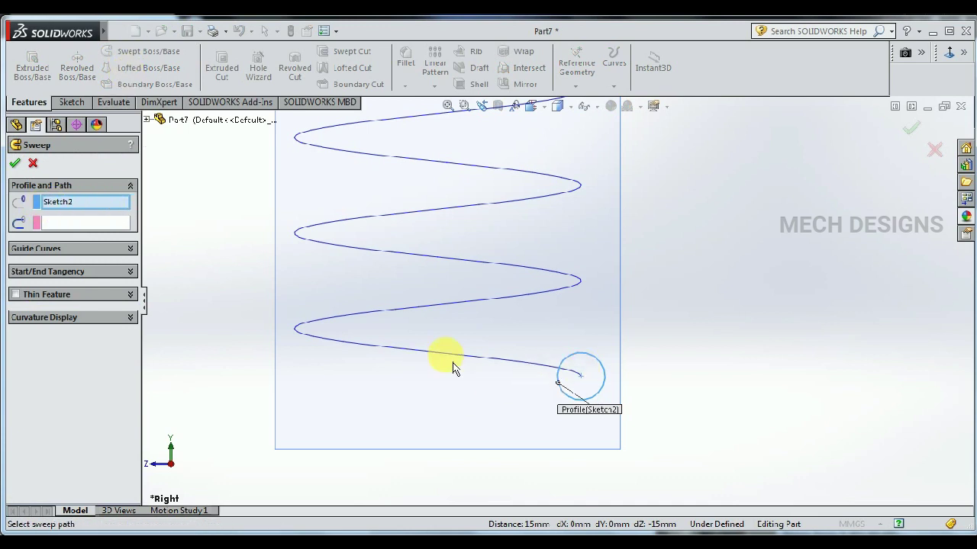
left_click(118, 225)
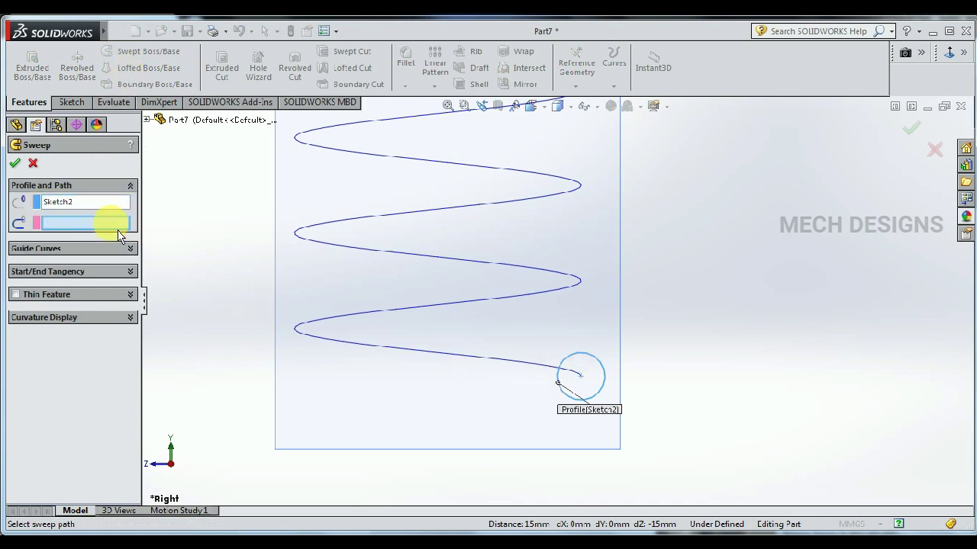
left_click(330, 345)
scroll(335, 347, "down", 2)
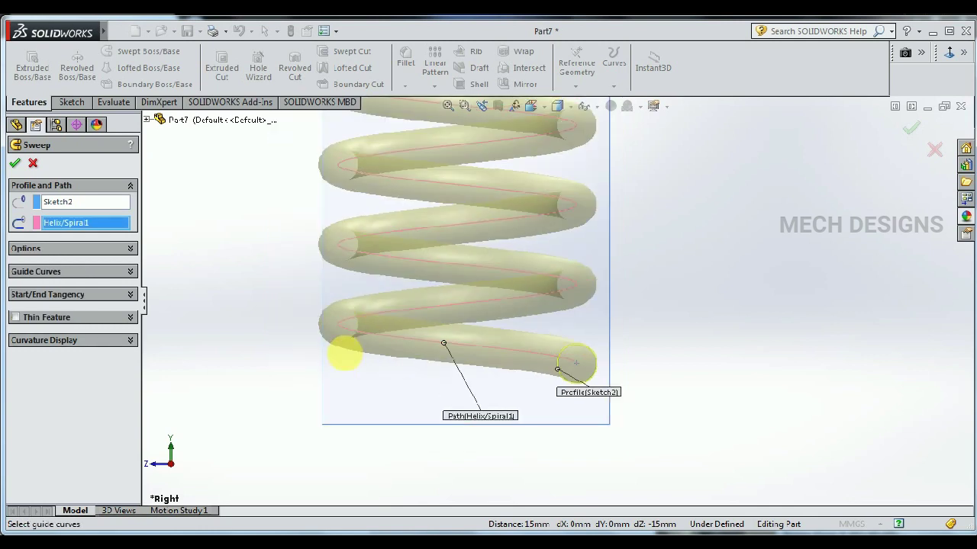
scroll(347, 357, "down", 2)
scroll(427, 306, "down", 2)
scroll(550, 229, "down", 2)
scroll(580, 207, "down", 1)
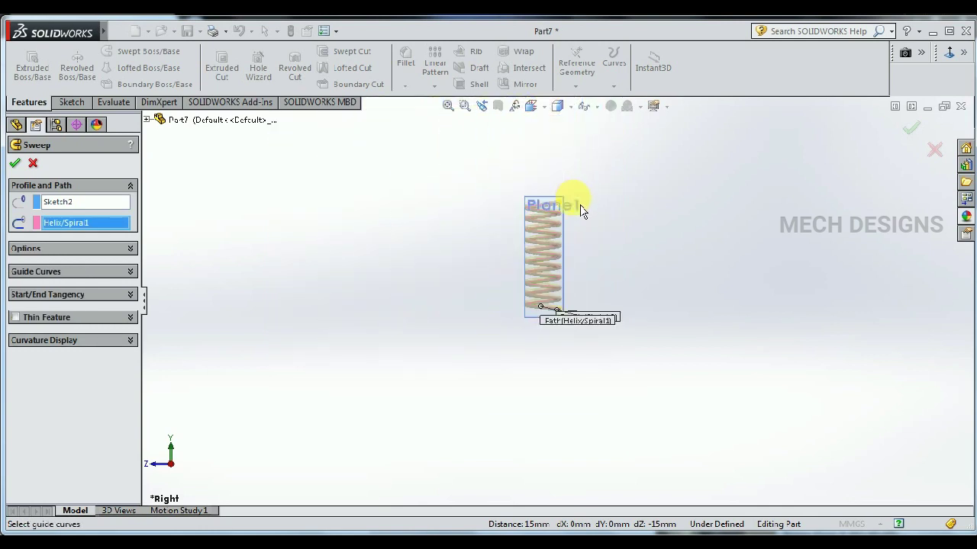
scroll(571, 202, "up", 3)
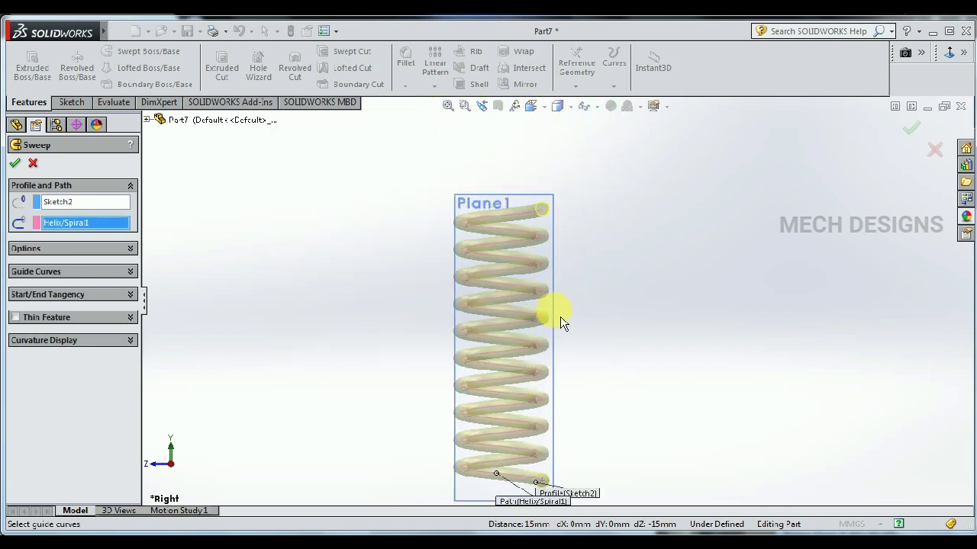
left_click(26, 169)
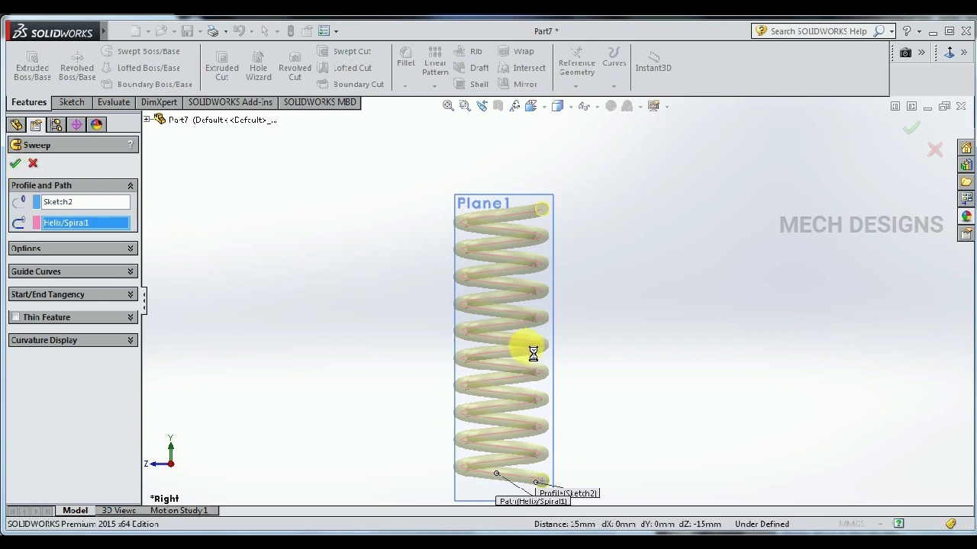
Apply the Yellow appearance to the spring and tilt it into a 3D view
scroll(585, 344, "down", 1)
left_click(596, 347)
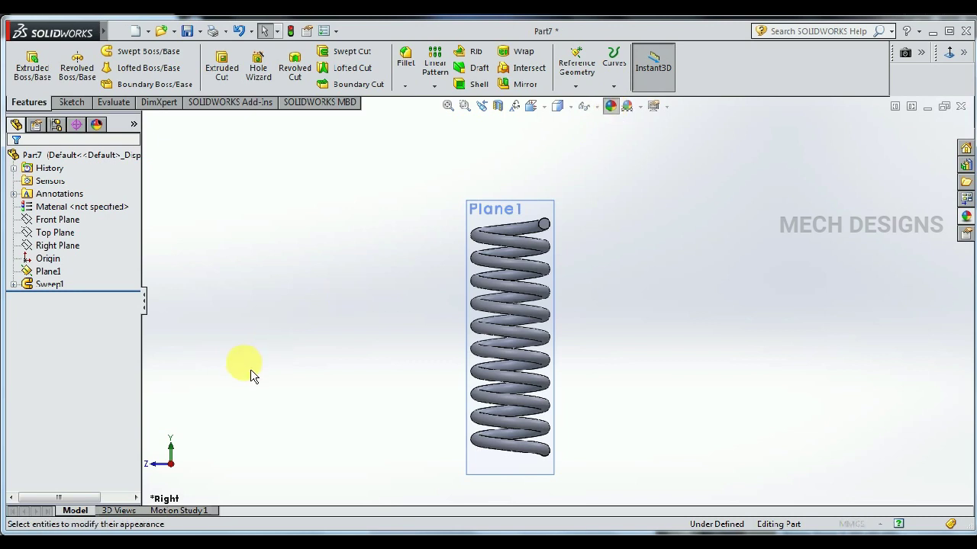
left_click(62, 460)
left_click(15, 162)
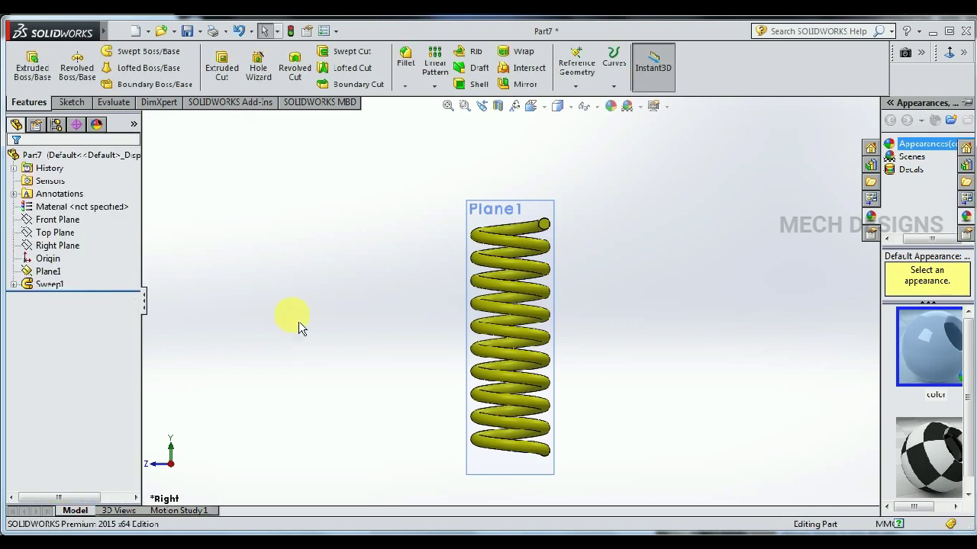
middle_click_drag(298, 321, 455, 361)
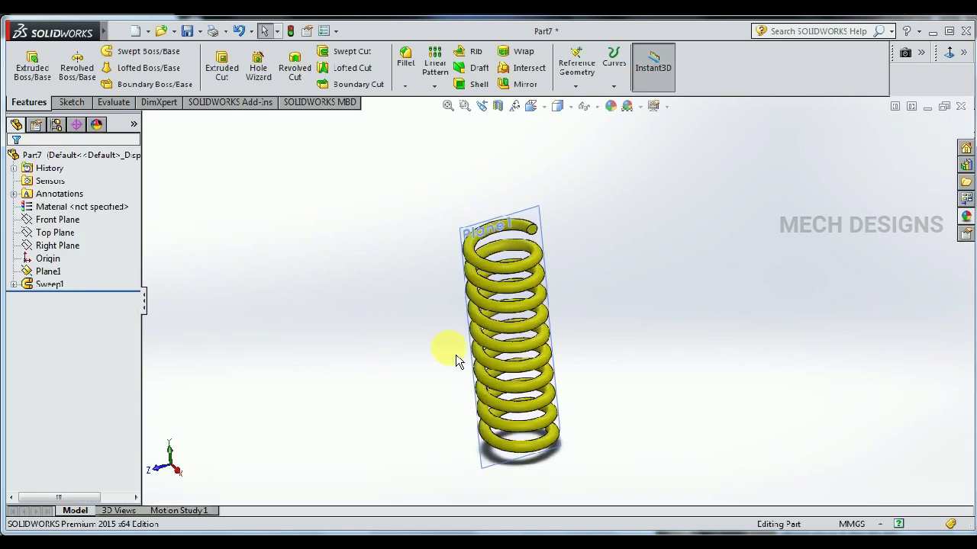
scroll(606, 348, "down", 2)
scroll(711, 384, "up", 2)
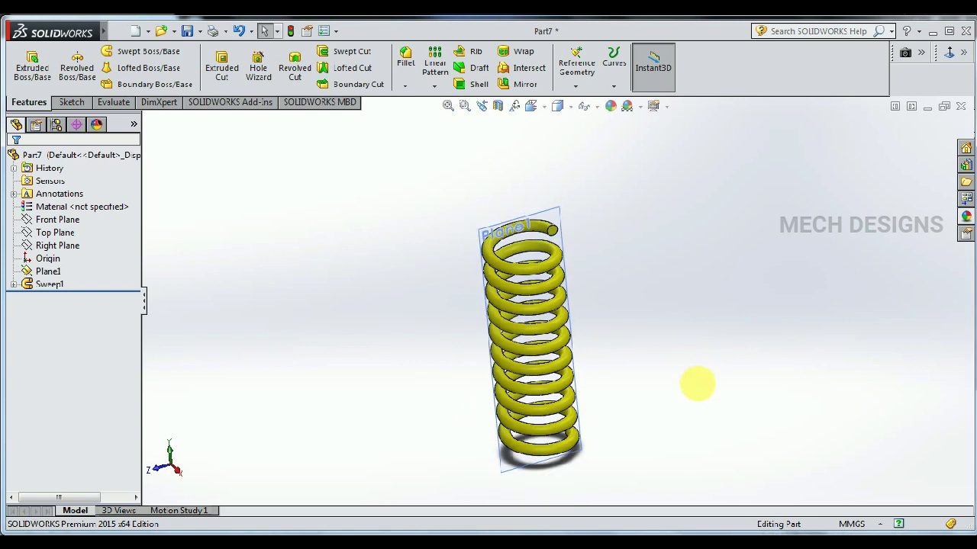
middle_click_drag(697, 384, 682, 395)
Start a new reference plane using the Top Plane as first reference
left_click(575, 85)
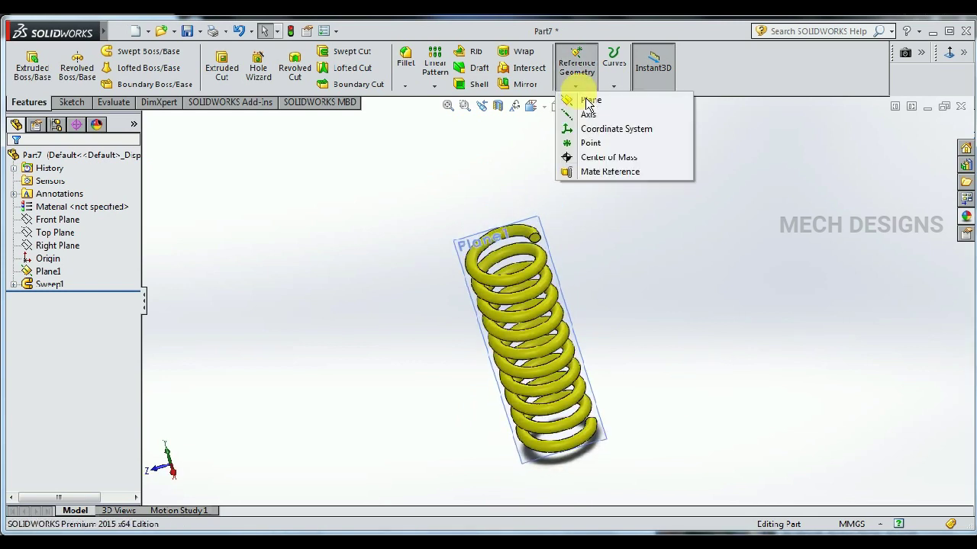
left_click(588, 107)
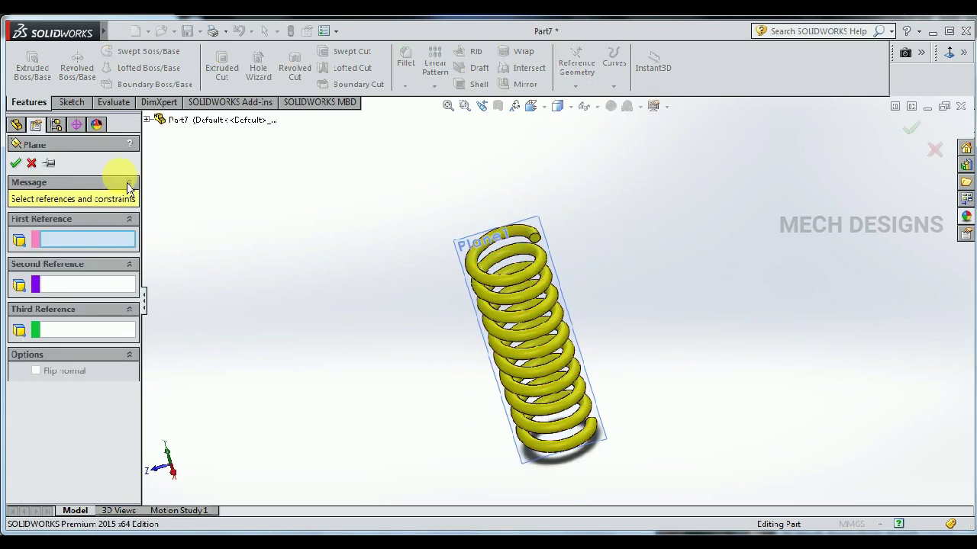
left_click(147, 120)
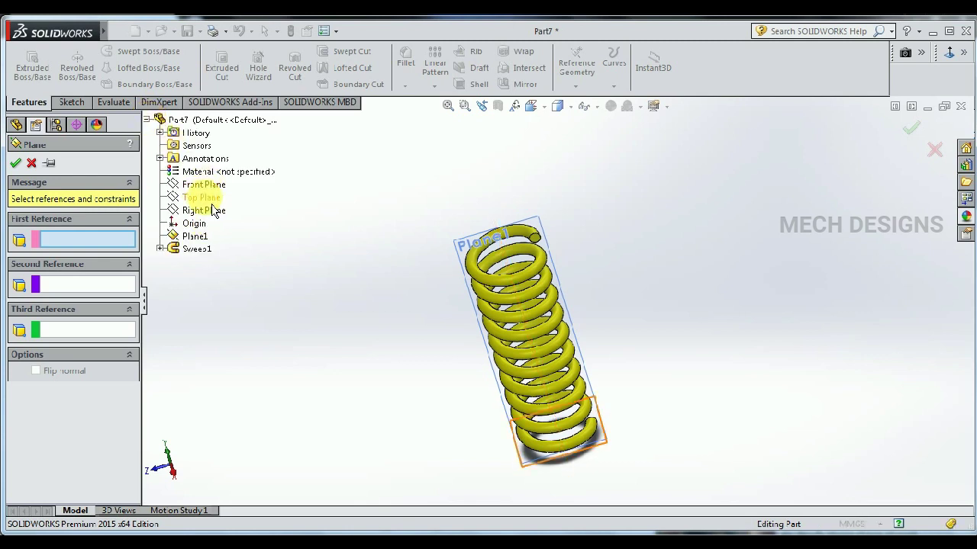
left_click(201, 197)
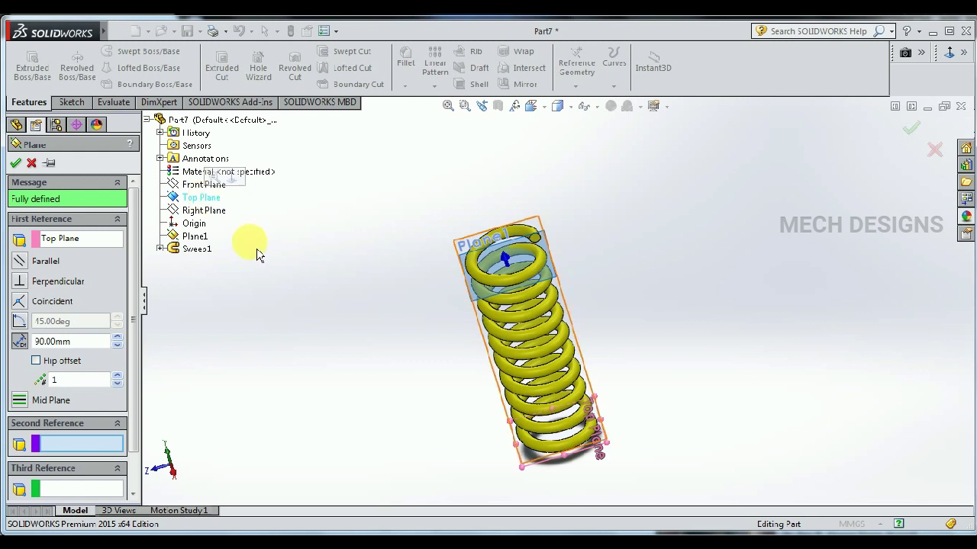
mouse_move(323, 328)
middle_mouse_down()
mouse_move(372, 271)
mouse_move(416, 270)
mouse_move(375, 262)
middle_mouse_up()
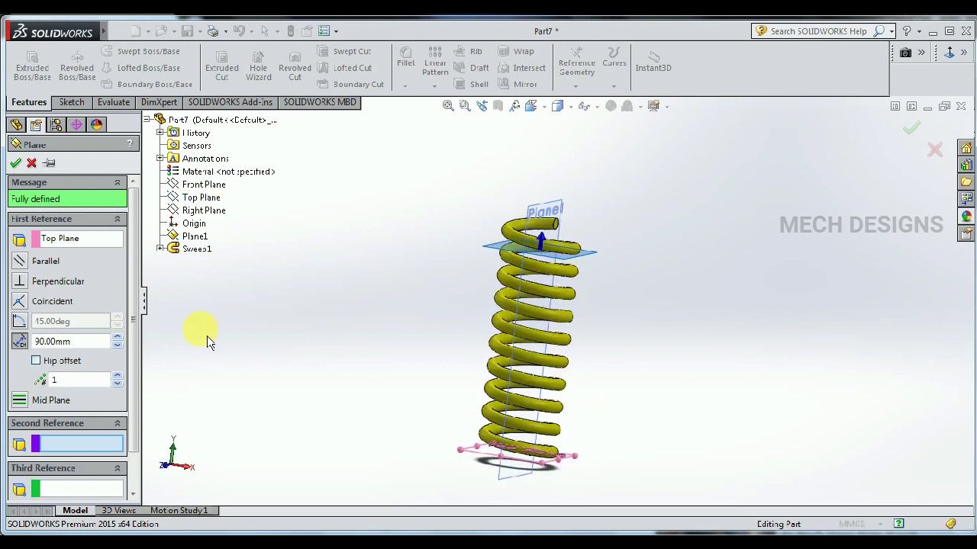
Set the offset to 100.00 mm to create Plane2, then hide Plane1
left_click(122, 339)
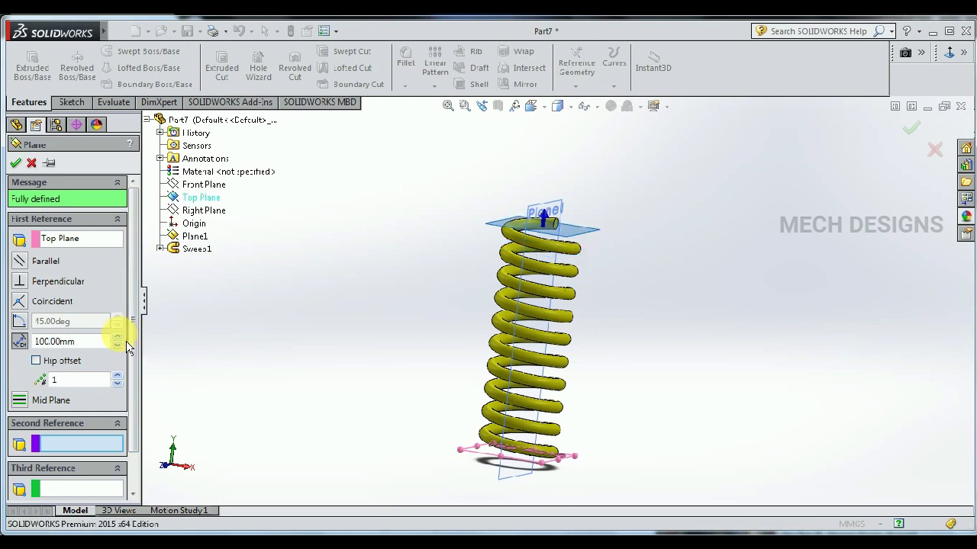
left_click(15, 162)
left_click(48, 272)
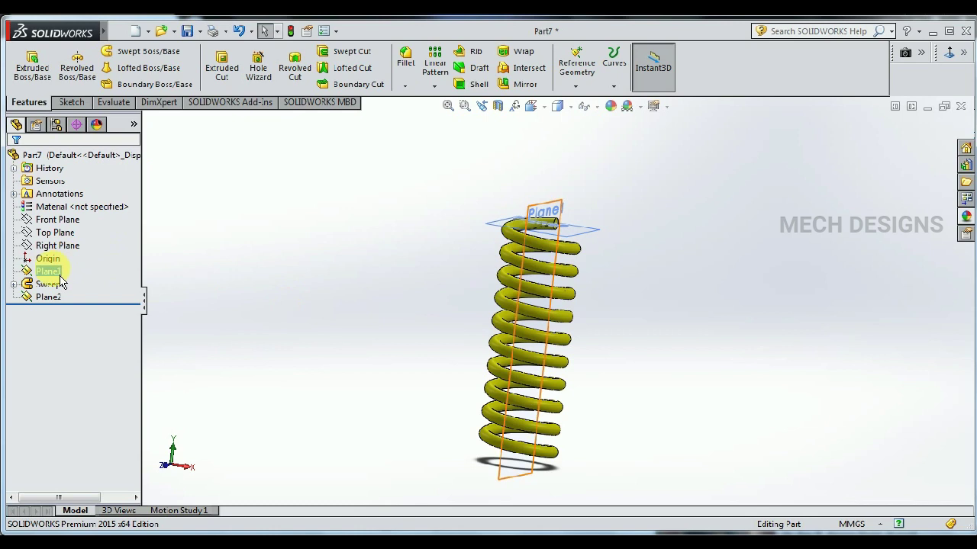
left_click(71, 239)
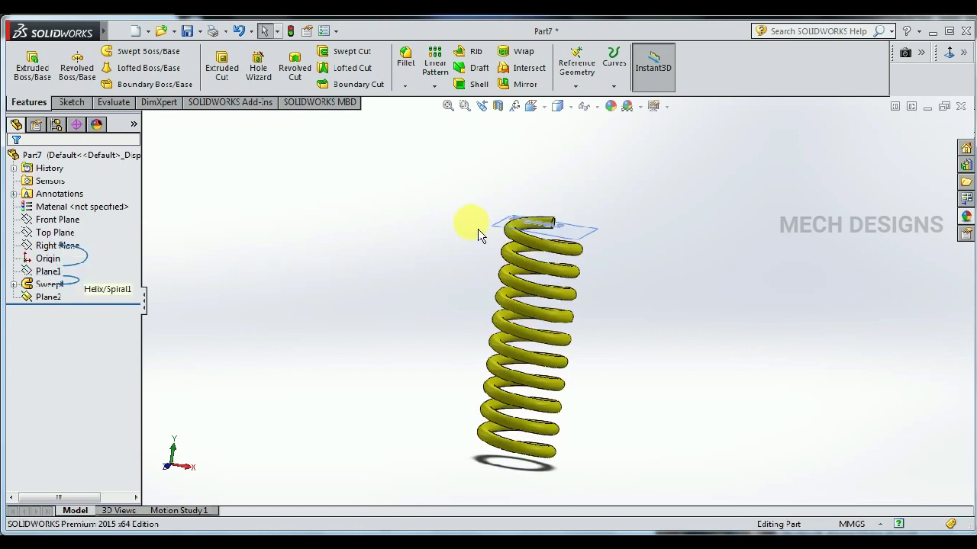
Cut With Surface using Plane2, reversed so the spring's top end is removed
scroll(462, 214, "down", 3)
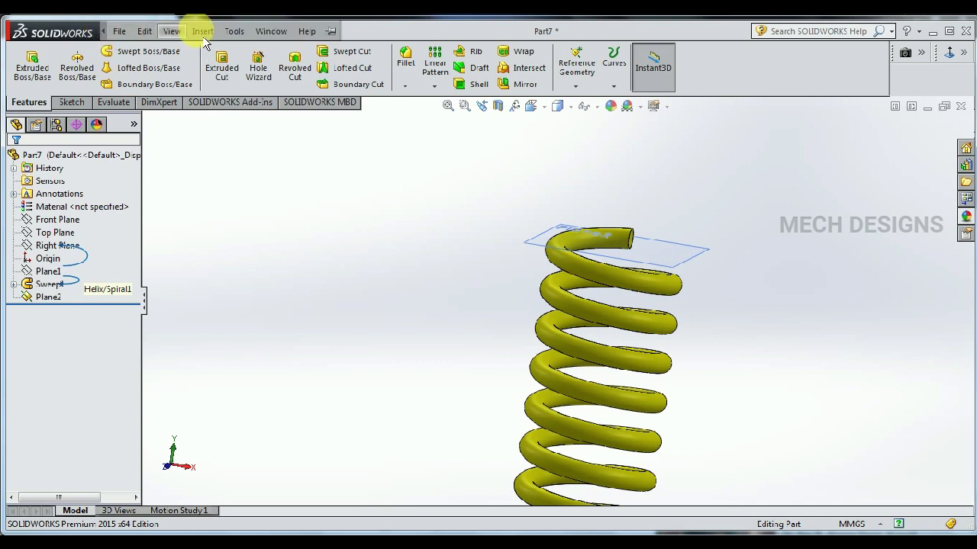
left_click(203, 30)
mouse_move(219, 65)
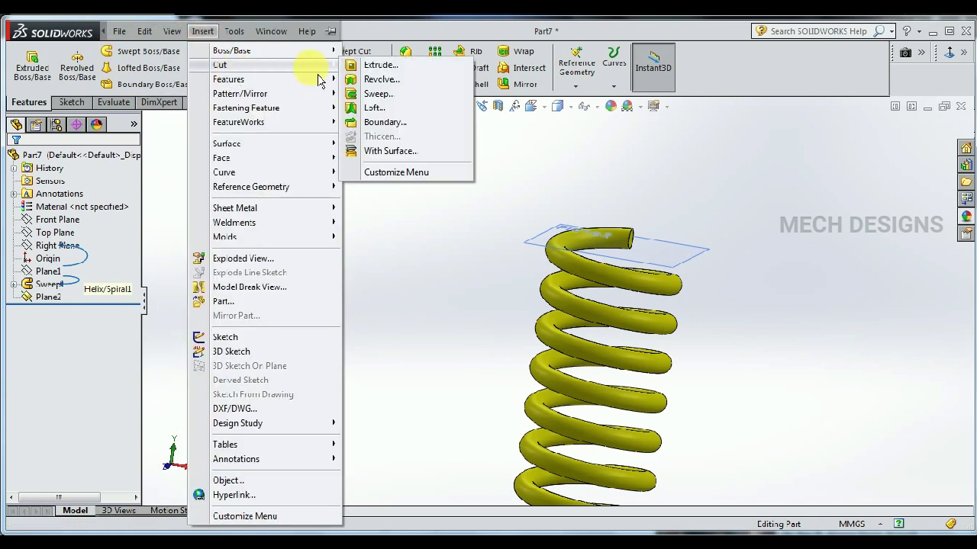
left_click(435, 152)
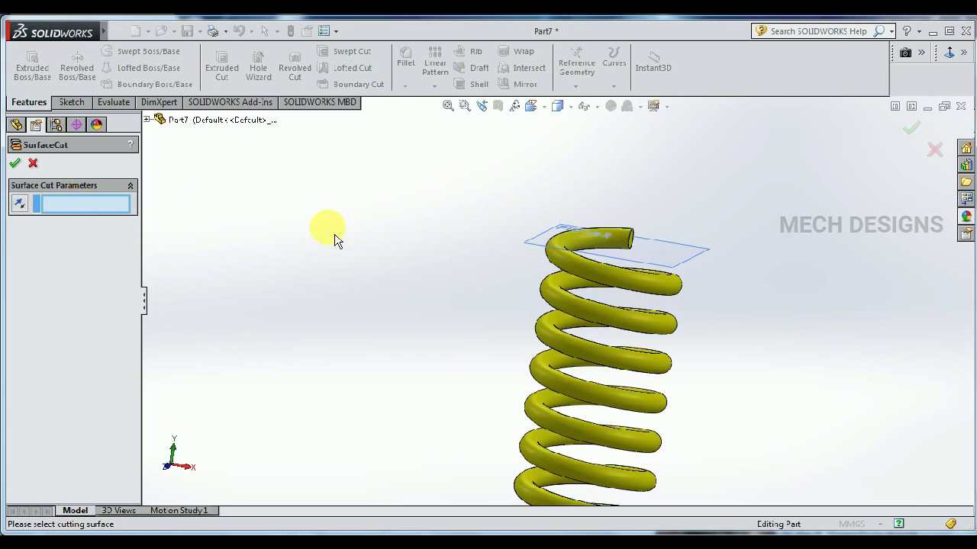
left_click(657, 260)
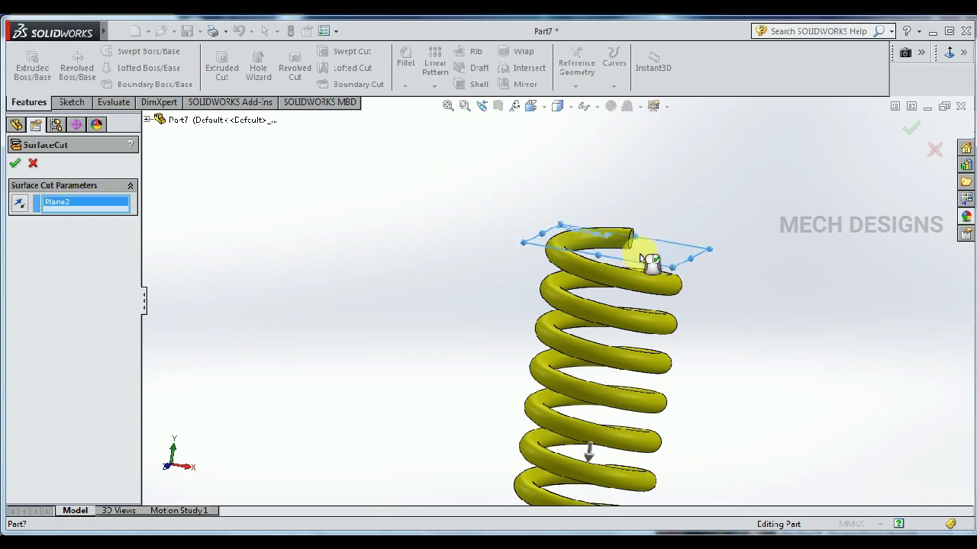
left_click(18, 204)
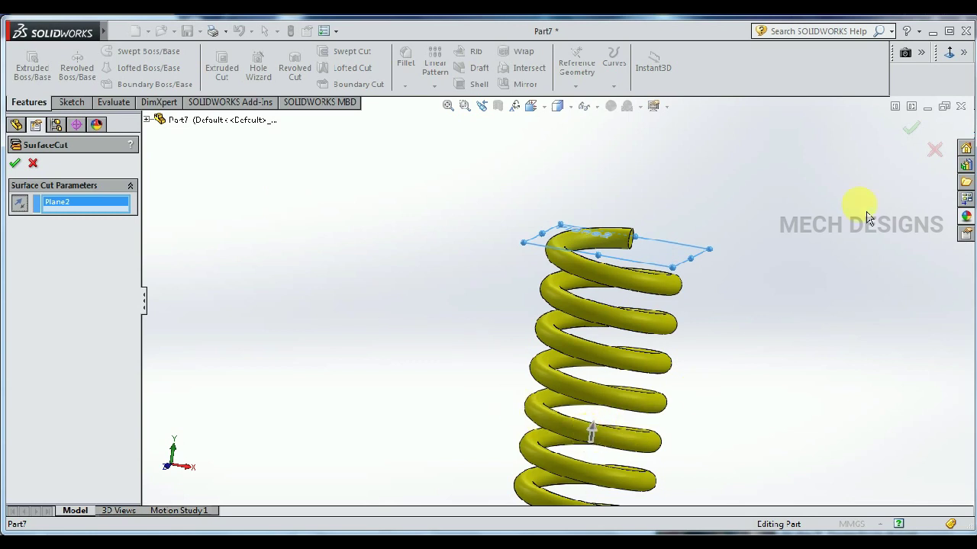
left_click(912, 132)
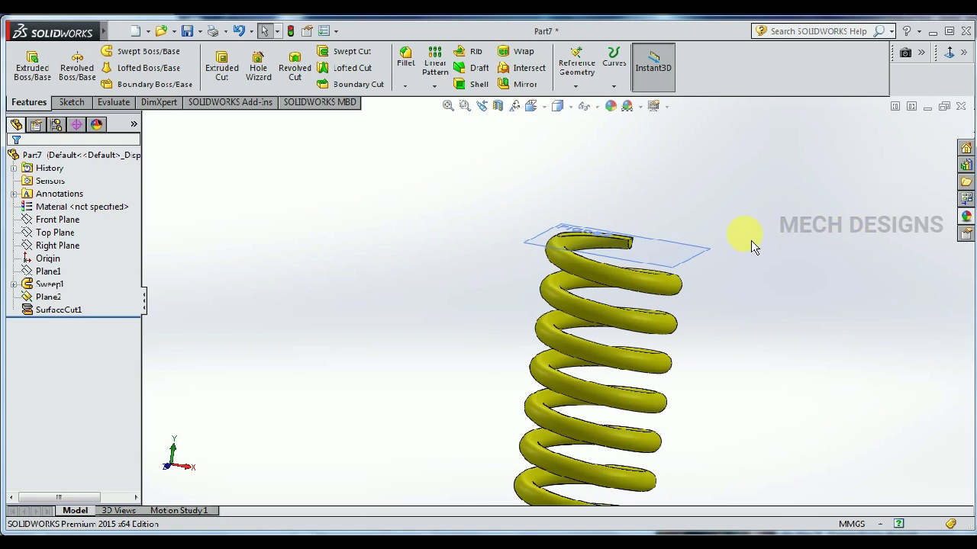
left_click(668, 258)
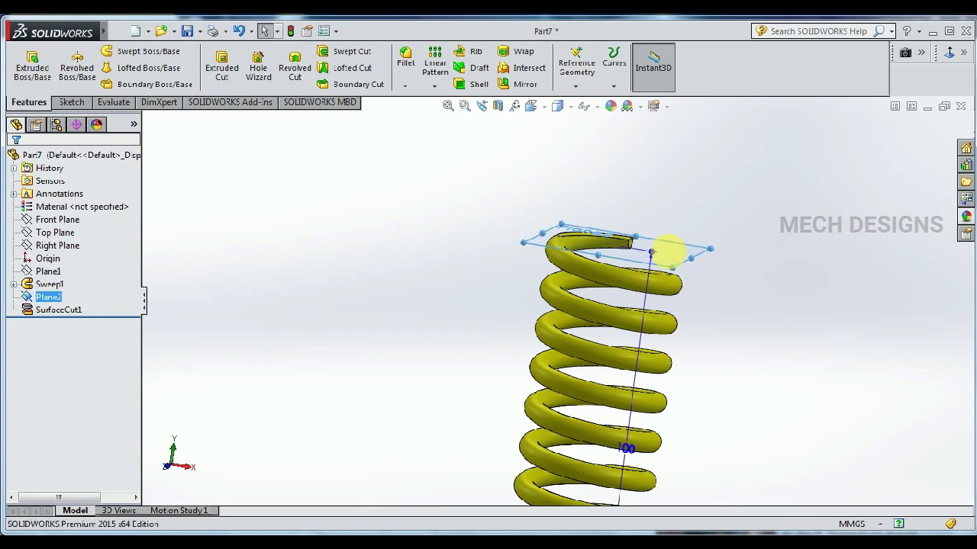
Deselect Plane2 and select the Top Plane as the cutting surface
left_click(748, 223)
scroll(617, 233, "down", 2)
scroll(800, 261, "down", 2)
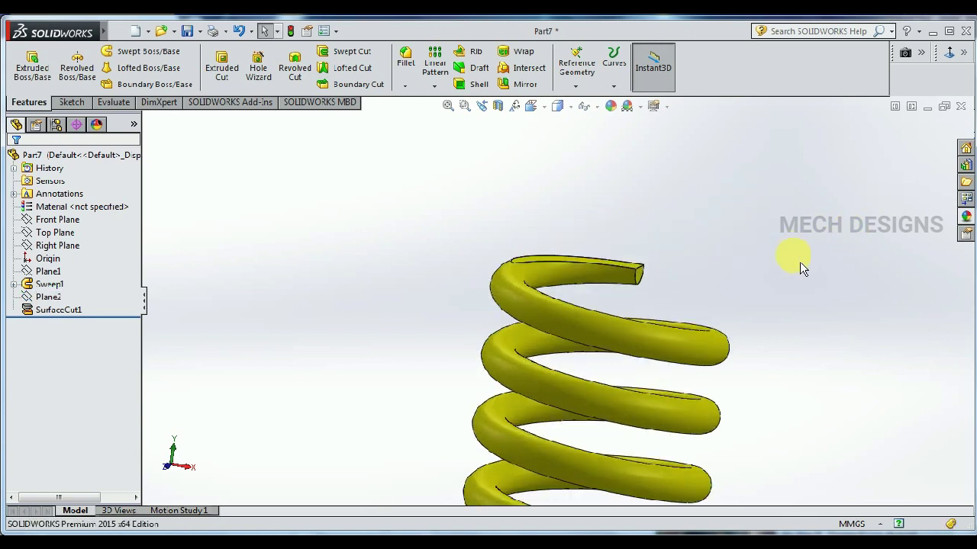
scroll(675, 276, "down", 2)
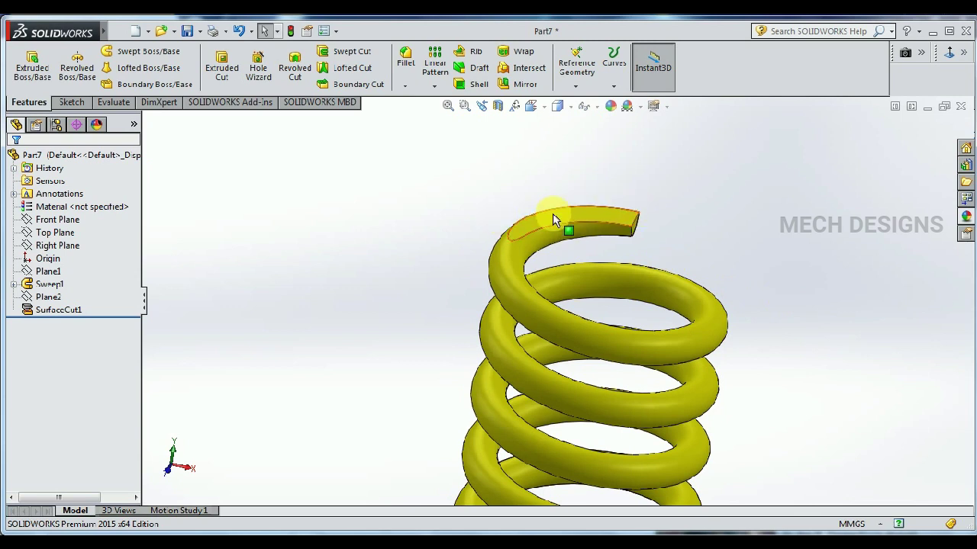
scroll(691, 263, "up", 3)
scroll(693, 267, "up", 2)
scroll(709, 383, "up", 1)
scroll(573, 451, "down", 1)
scroll(574, 439, "down", 2)
scroll(573, 432, "down", 2)
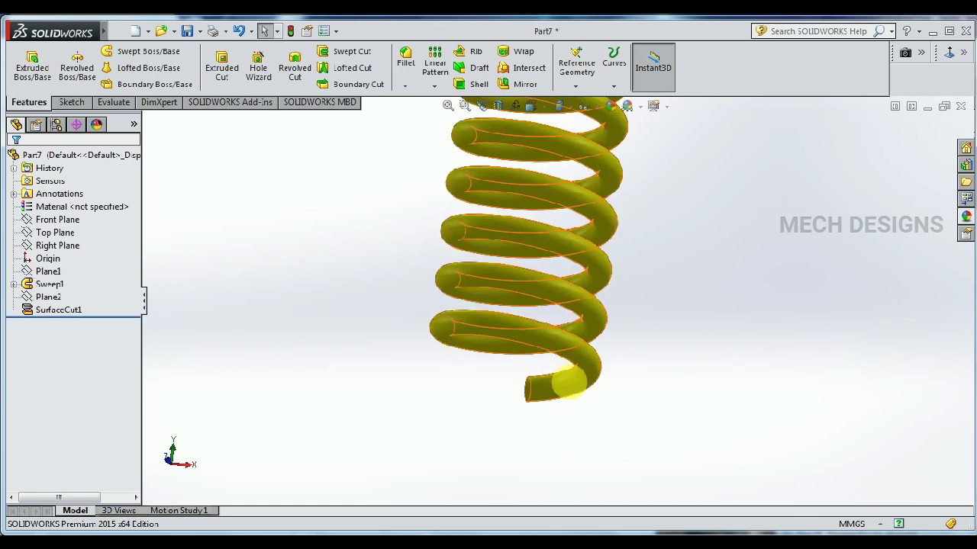
left_click(61, 233)
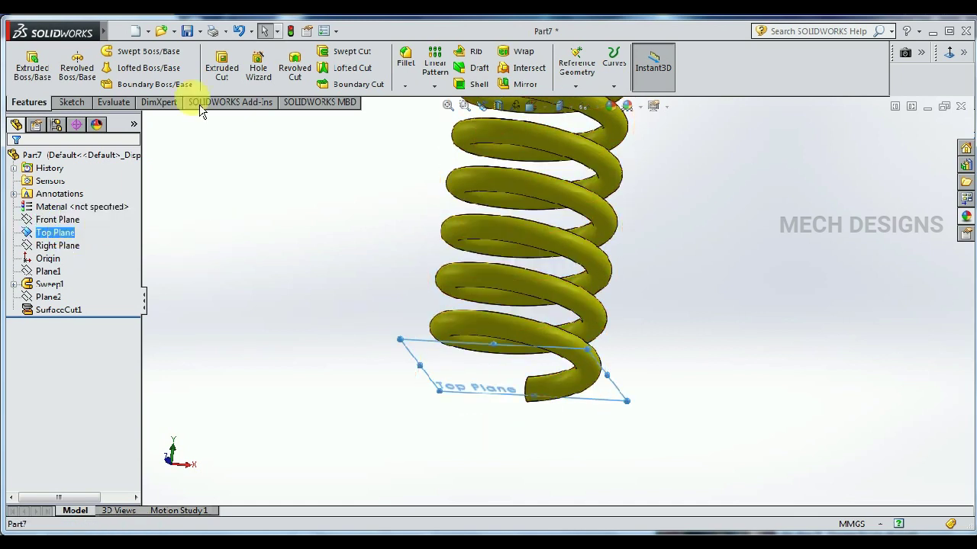
Apply Cut With Surface at the Top Plane and view the finished spring diagonally
left_click(203, 30)
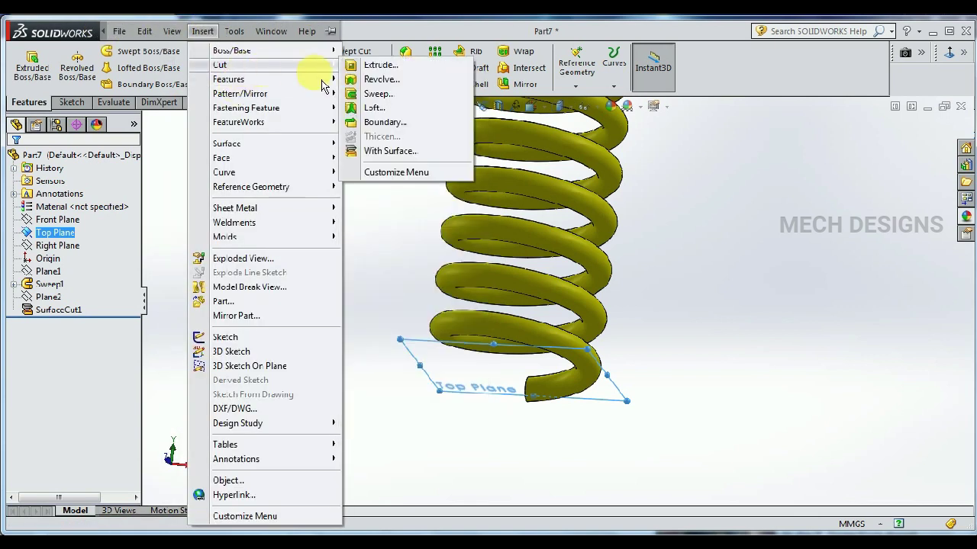
left_click(454, 158)
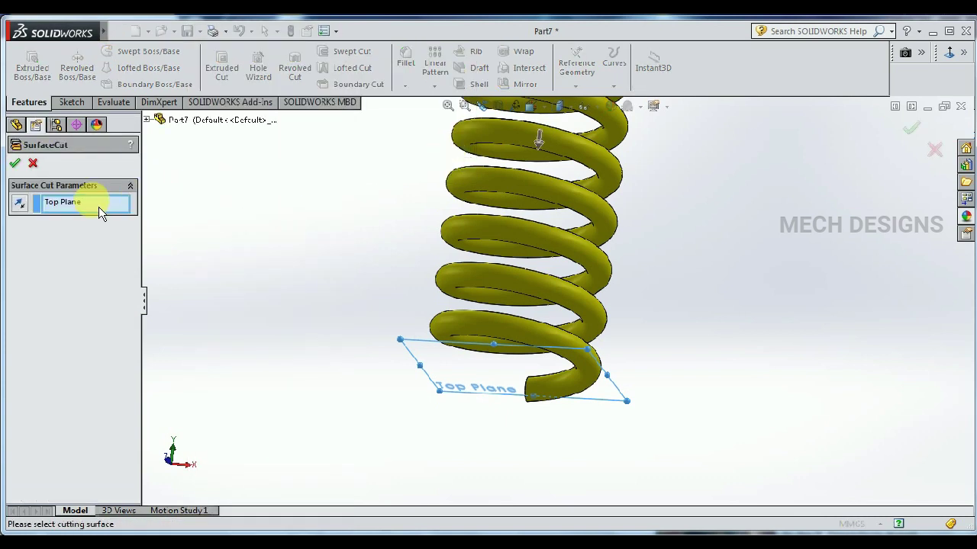
middle_click_drag(366, 235, 384, 281)
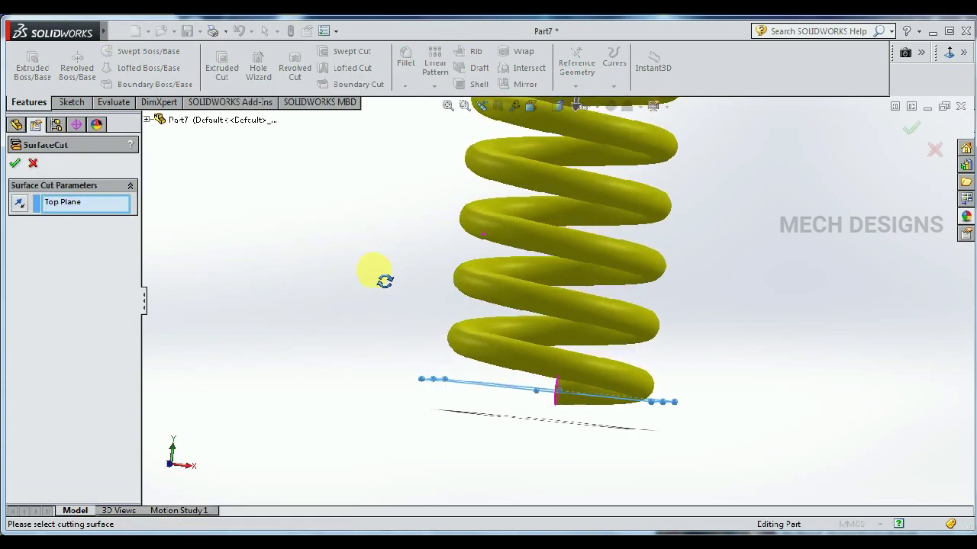
scroll(383, 282, "up", 3)
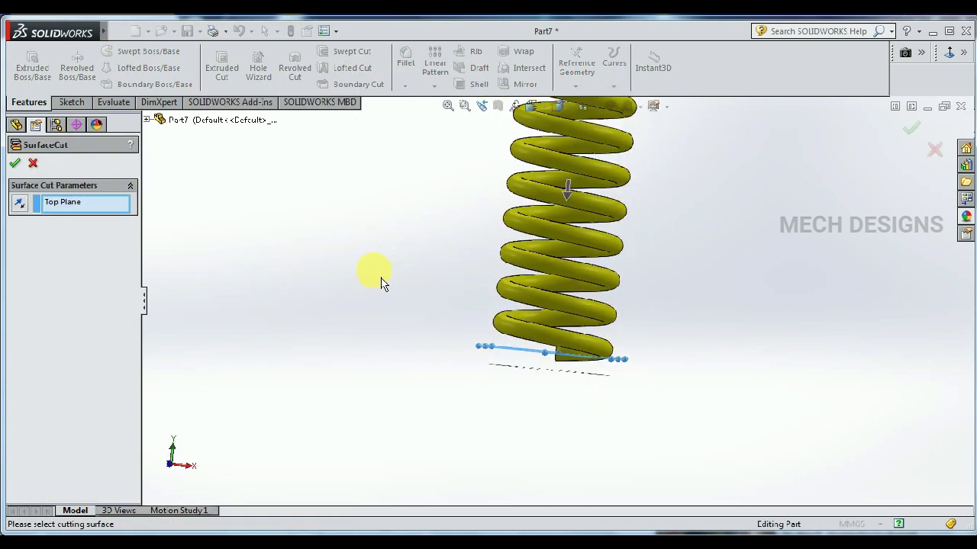
left_click(15, 163)
scroll(571, 374, "down", 2)
scroll(567, 342, "down", 1)
scroll(669, 336, "up", 2)
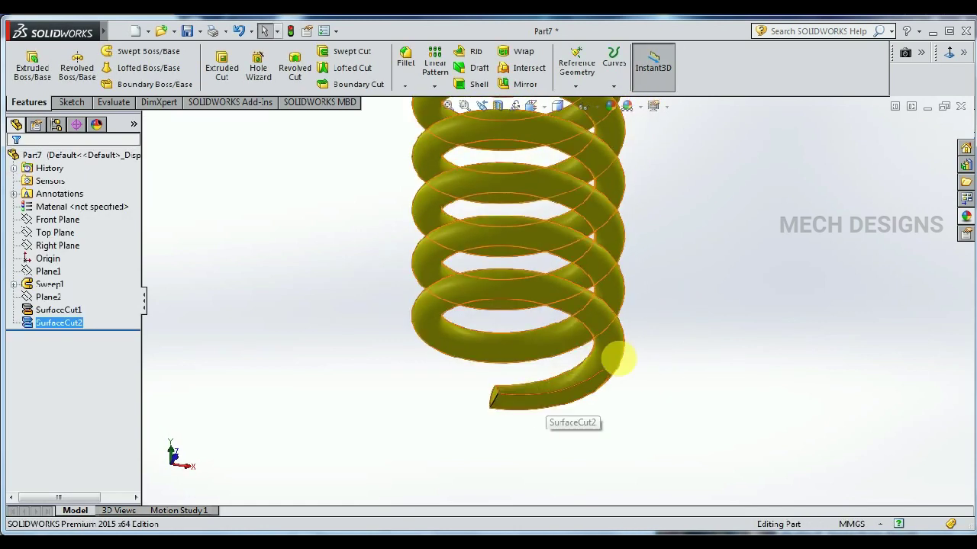
scroll(630, 354, "up", 2)
mouse_move(654, 280)
middle_mouse_down()
mouse_move(697, 381)
mouse_move(694, 409)
mouse_move(624, 438)
mouse_move(516, 434)
mouse_move(436, 399)
mouse_move(451, 331)
mouse_move(491, 289)
mouse_move(689, 342)
middle_mouse_up()
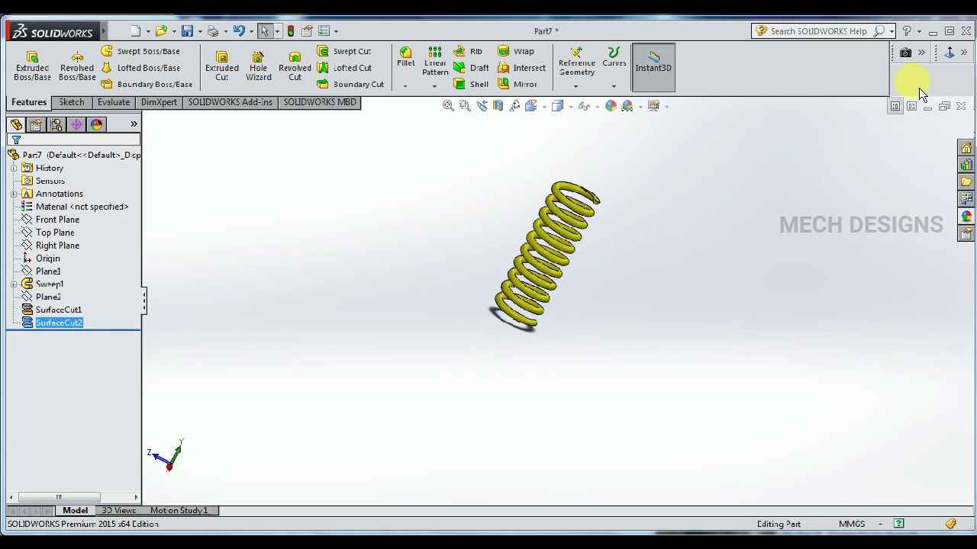
Switch the finished yellow spring with its two flat-cut ends to the standard isometric view
key("space")
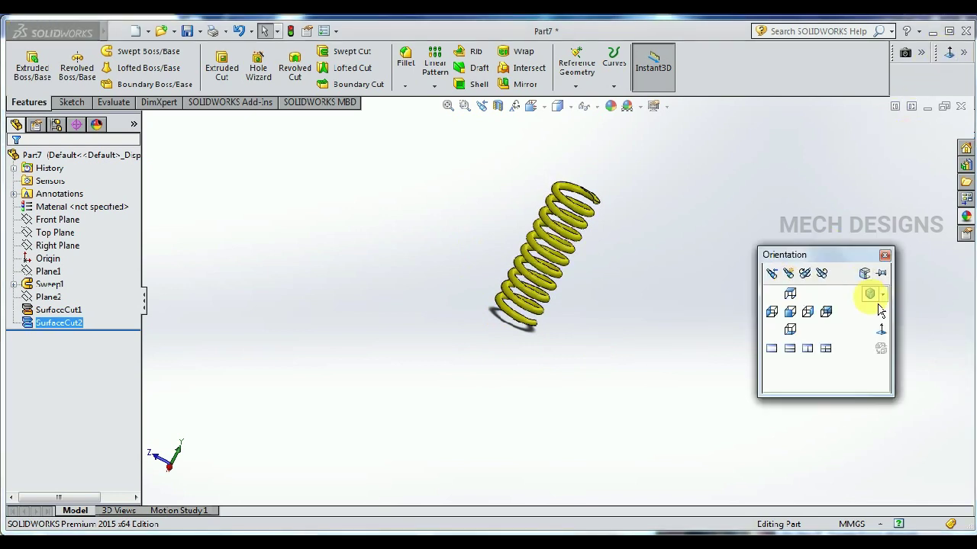
key("ctrl+7")
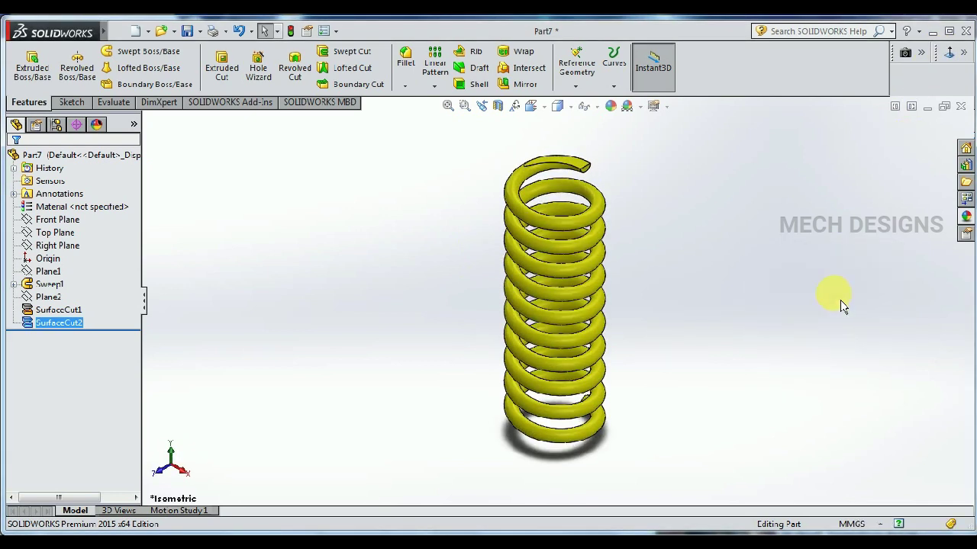